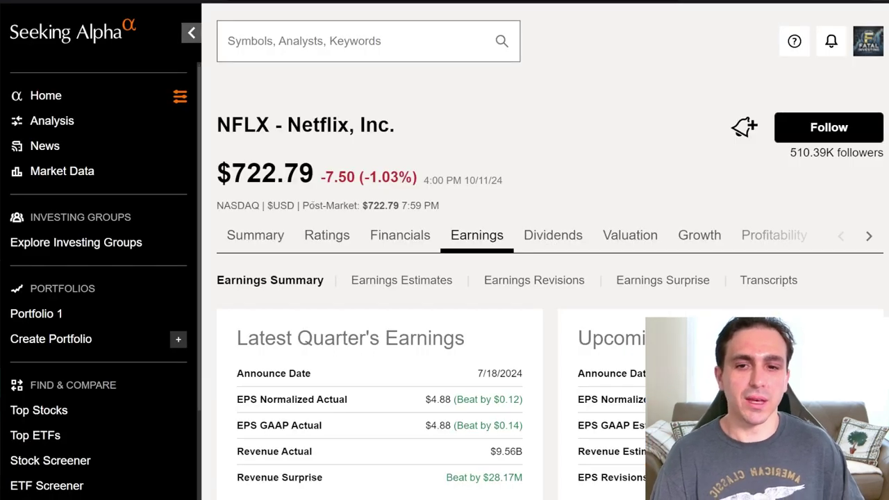
- Scroll the FedWatch page down to the 7 Nov 2024 meeting's target rate probabilities
scroll(468, 153, down, 3)
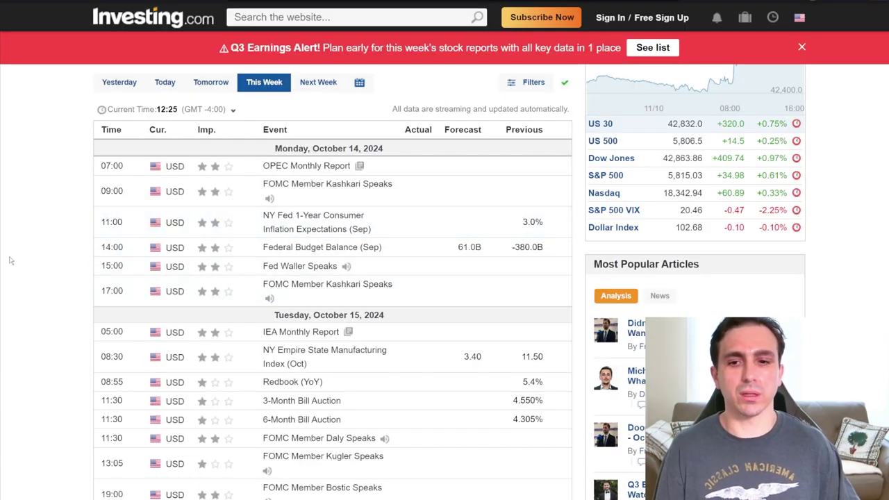
- Scroll this week's economic calendar through Friday and close the Q3 Earnings Alert banner
scroll(40, 268, down, 2)
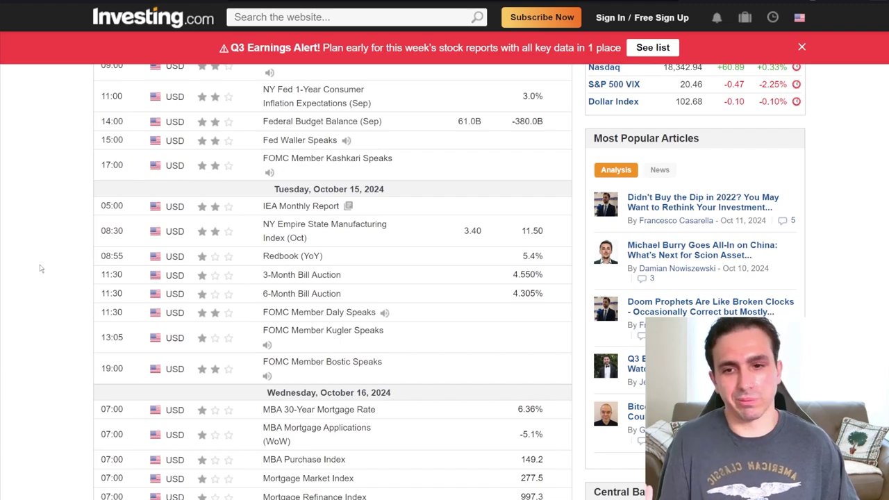
scroll(41, 268, up, 2)
scroll(40, 268, down, 2)
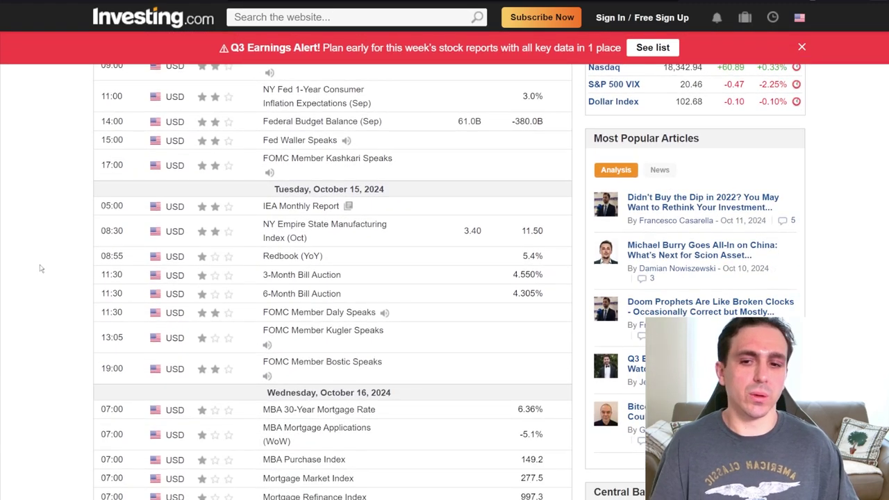
scroll(40, 269, down, 1)
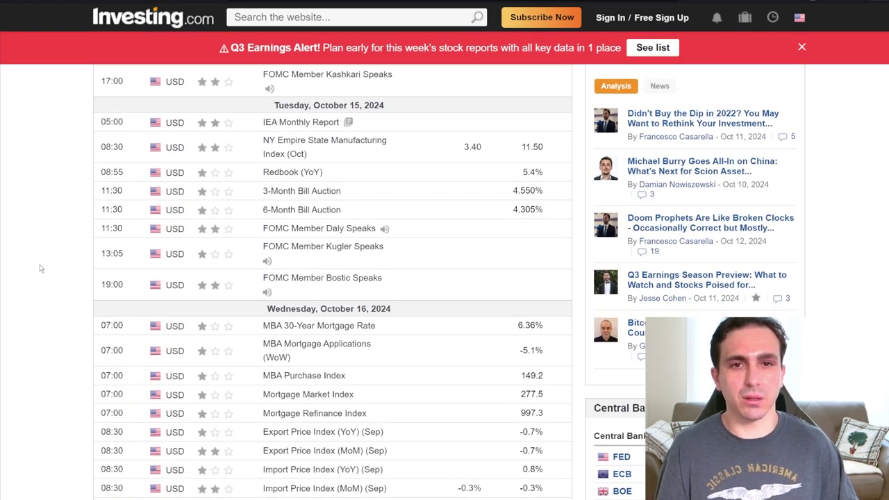
scroll(40, 269, down, 2)
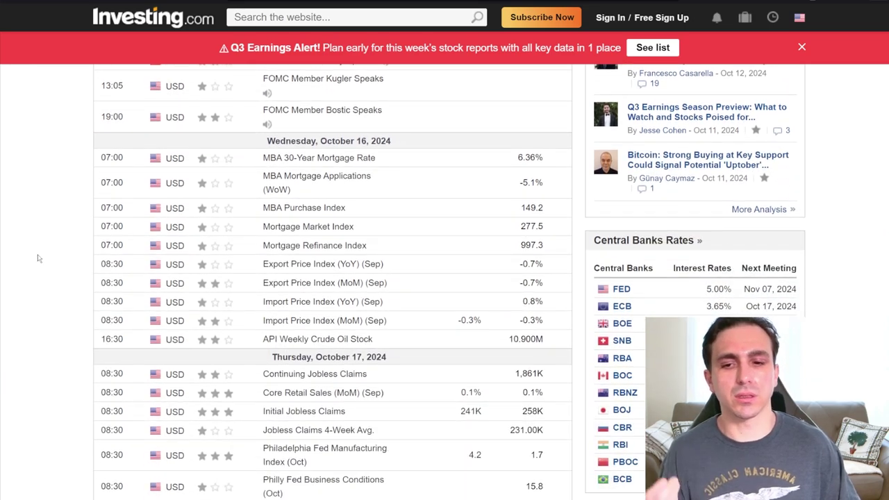
scroll(39, 258, down, 3)
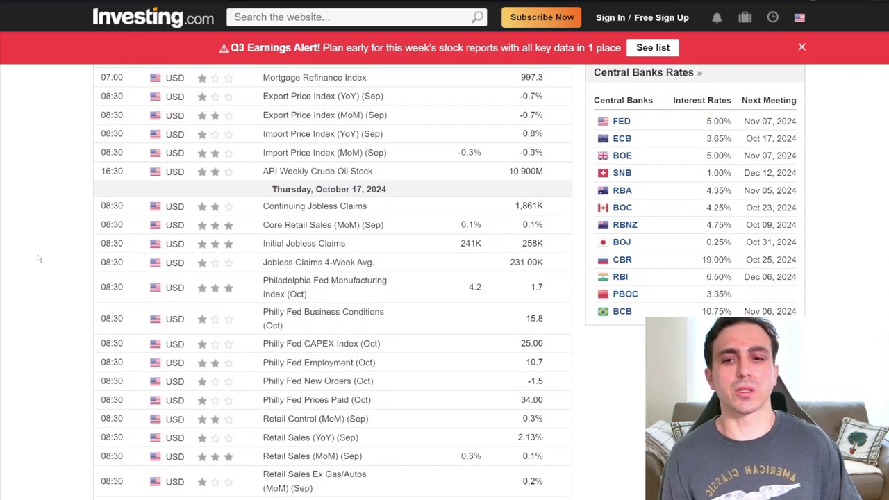
scroll(39, 258, down, 1)
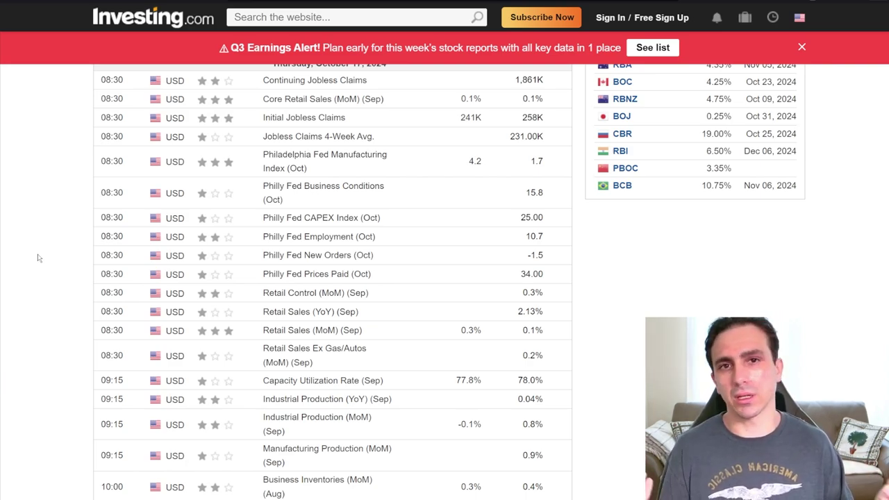
scroll(39, 259, down, 8)
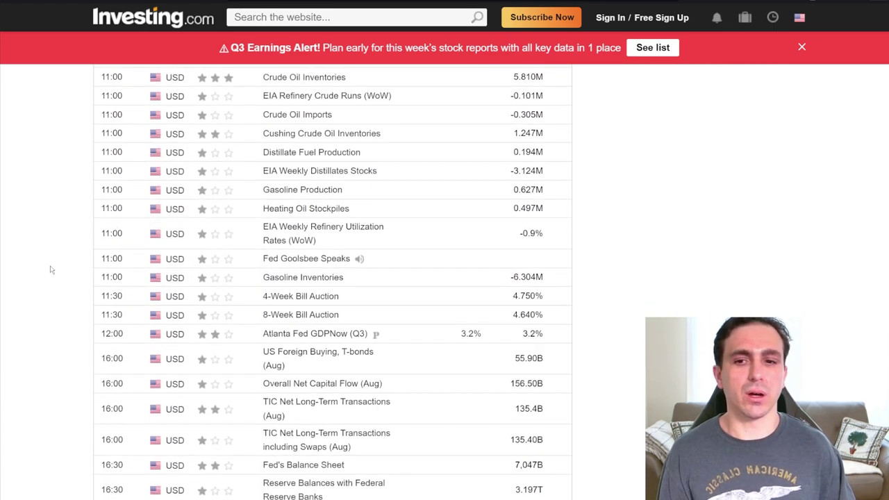
scroll(50, 270, down, 3)
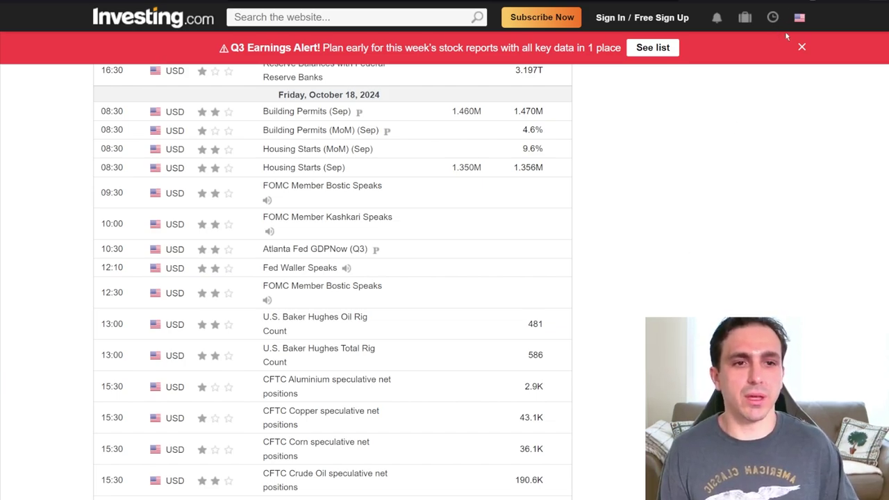
click(802, 48)
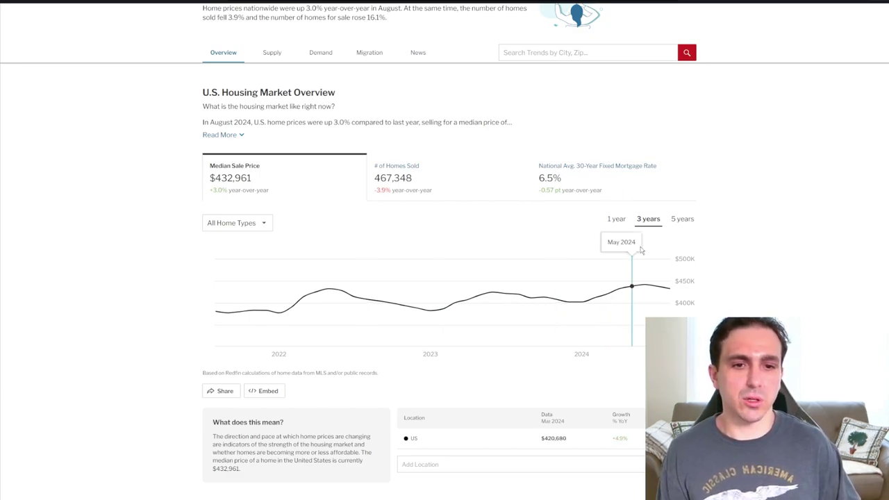
- Switch Redfin's median sale price chart to the 5-year range
click(681, 219)
mouse_move(269, 316)
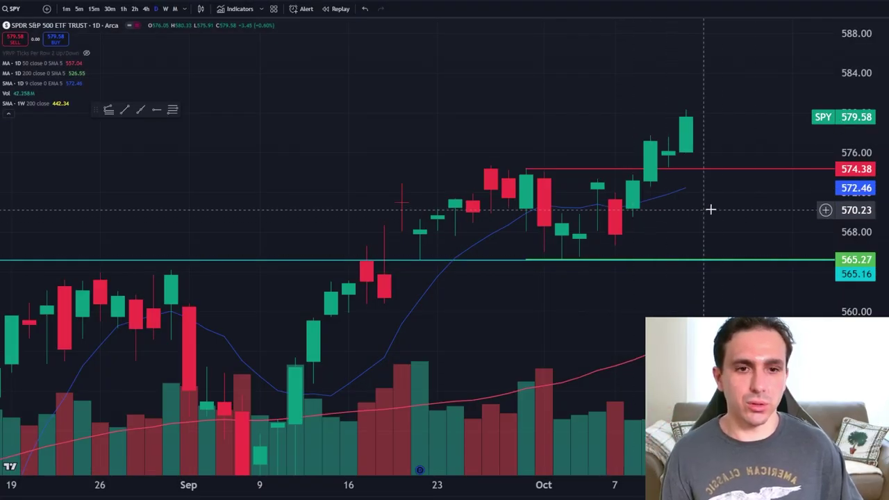
- Pan the SPY daily chart to frame the recent candles near 574.38 and 565.27
drag(711, 209, 660, 230)
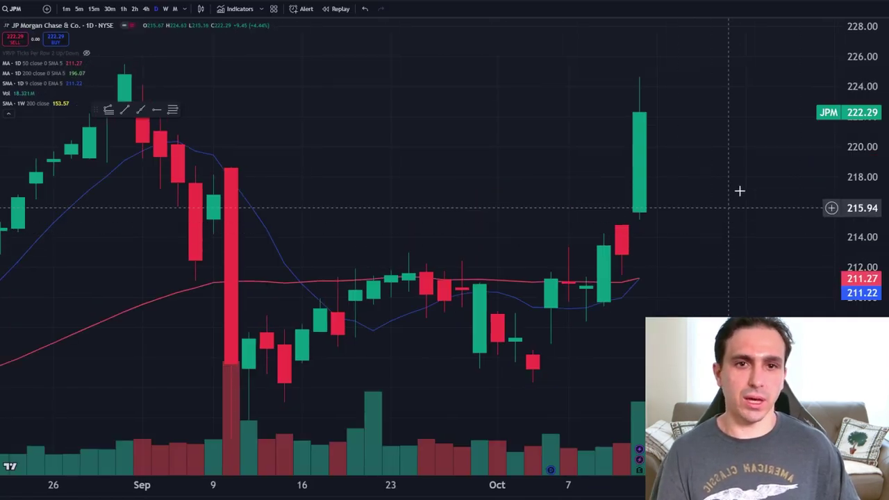
scroll(736, 186, down, 2)
drag(734, 181, 693, 214)
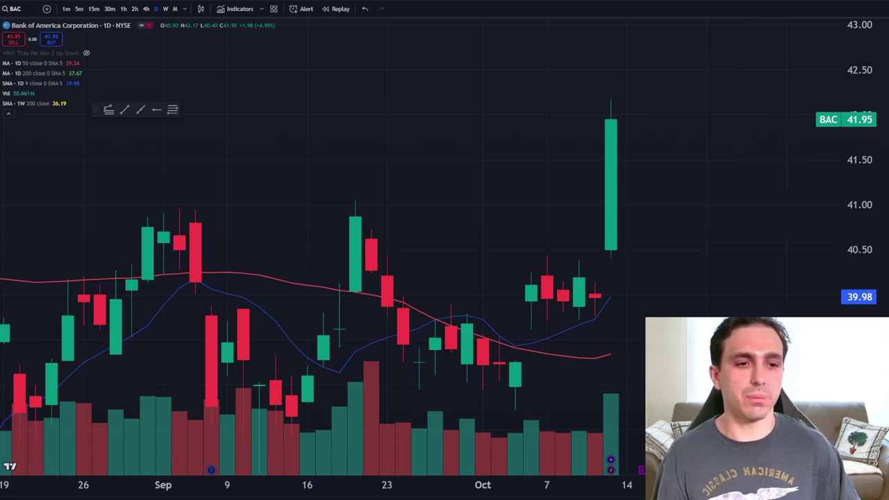
key(Down)
key(Down)
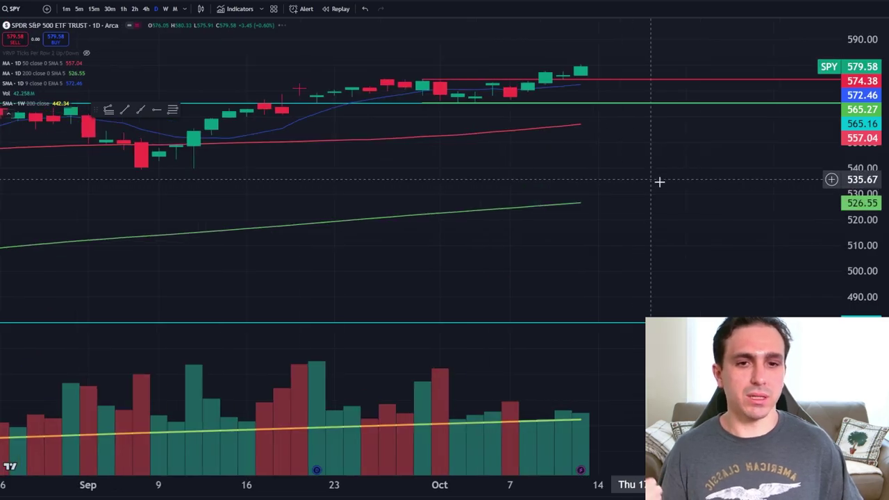
- Frame the recent SPY candles and undo a trial yellow loop drawn around them
drag(762, 128, 695, 213)
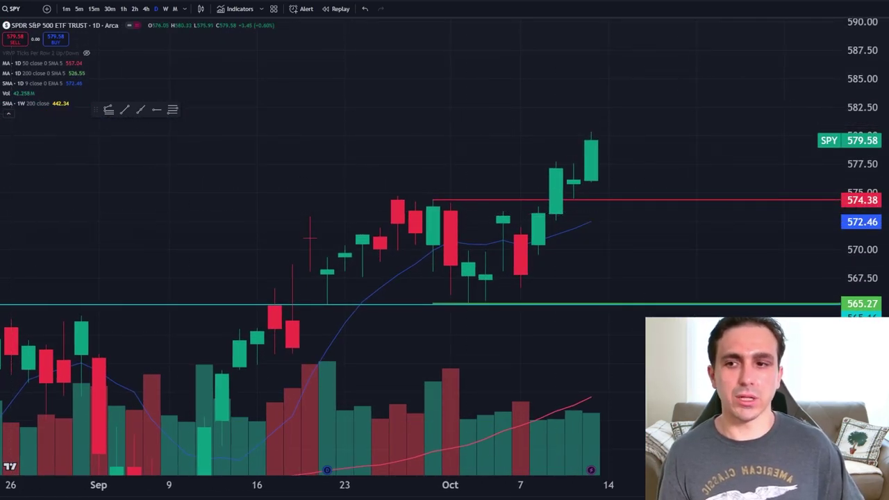
drag(625, 118, 642, 120)
key(ctrl+z)
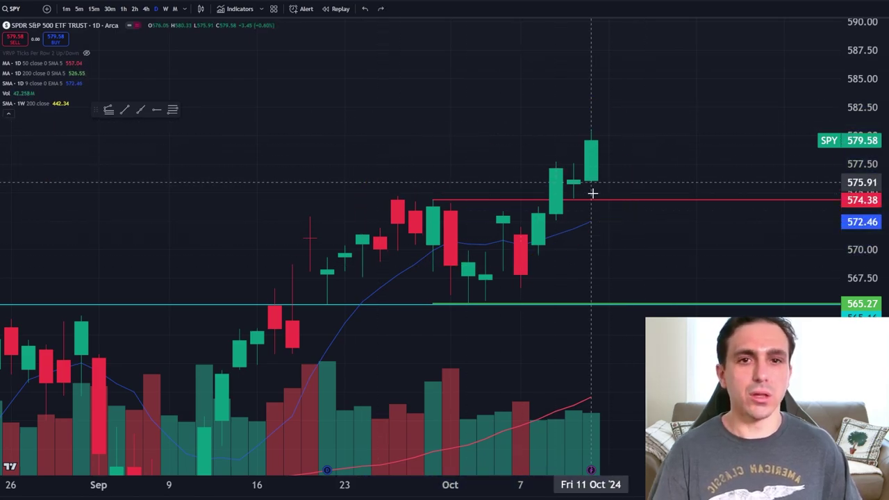
- Switch to the QQQ daily chart and frame its latest dates
key(space)
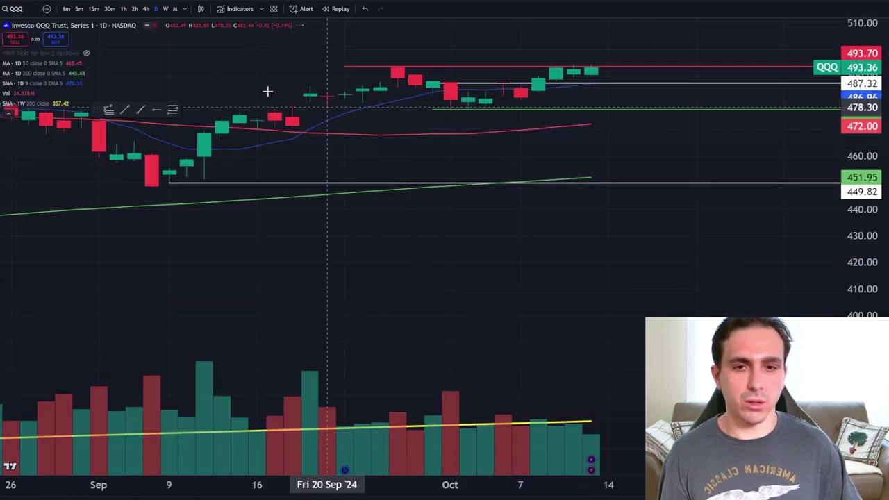
scroll(665, 129, up, 3)
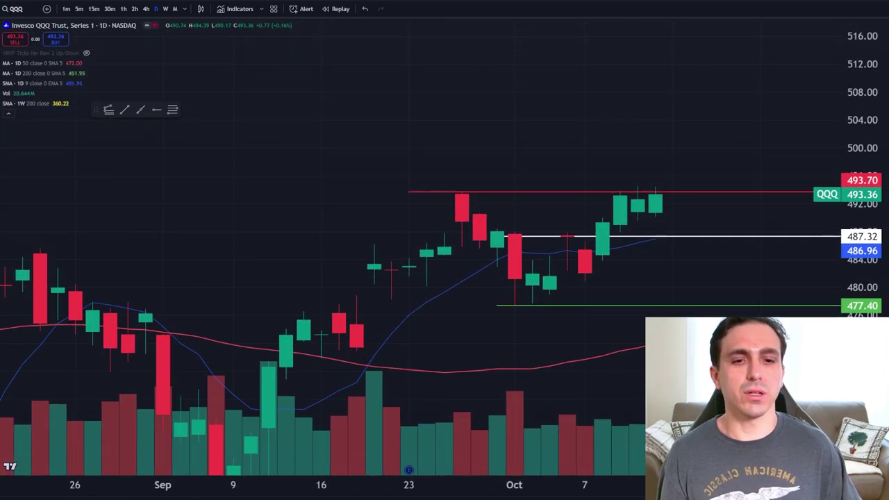
drag(724, 170, 671, 199)
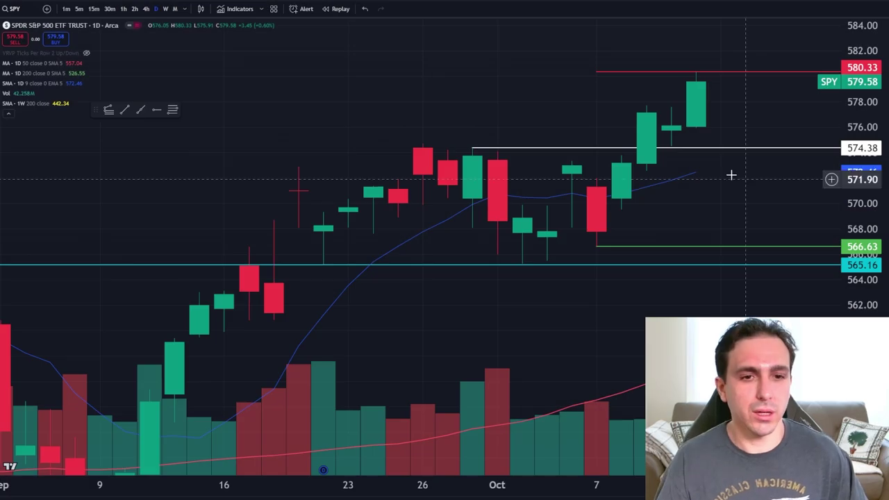
scroll(733, 181, up, 3)
drag(740, 191, 705, 207)
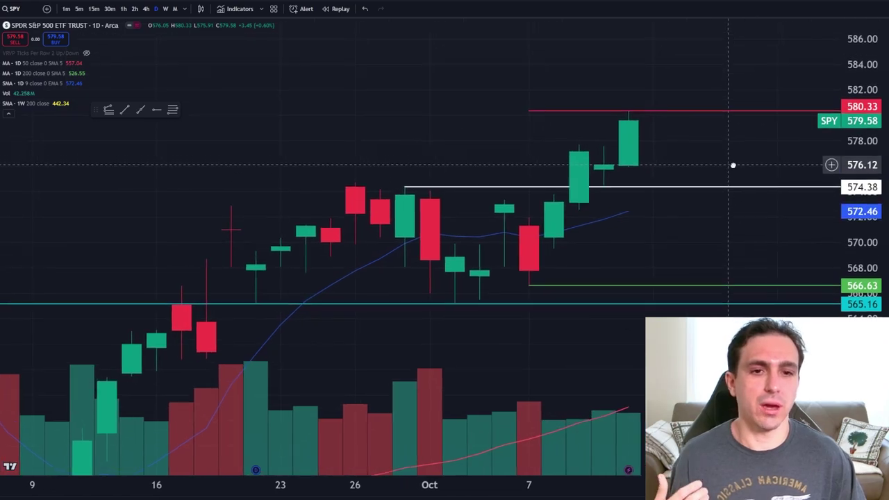
drag(768, 152, 714, 180)
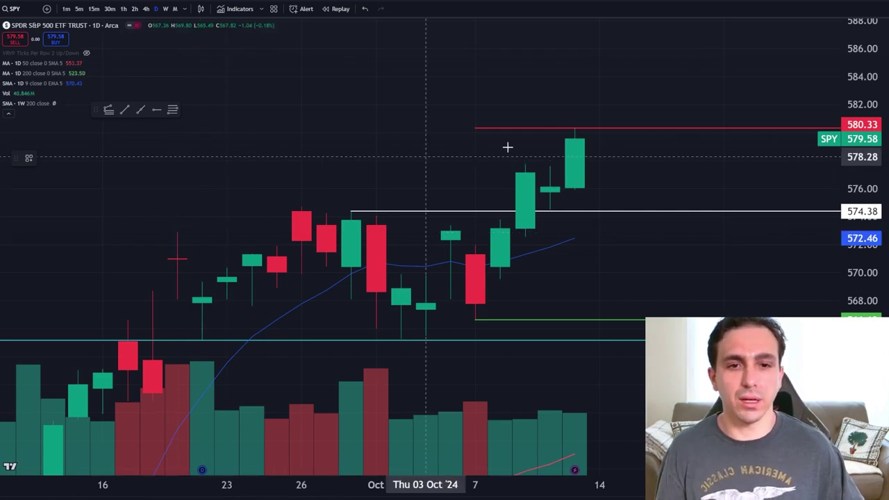
- Try yellow loops around the recent SPY candles between 566 and 574, undoing each, and reposition the chart
mouse_move(620, 110)
mouse_down()
mouse_move(429, 129)
mouse_move(576, 90)
mouse_up()
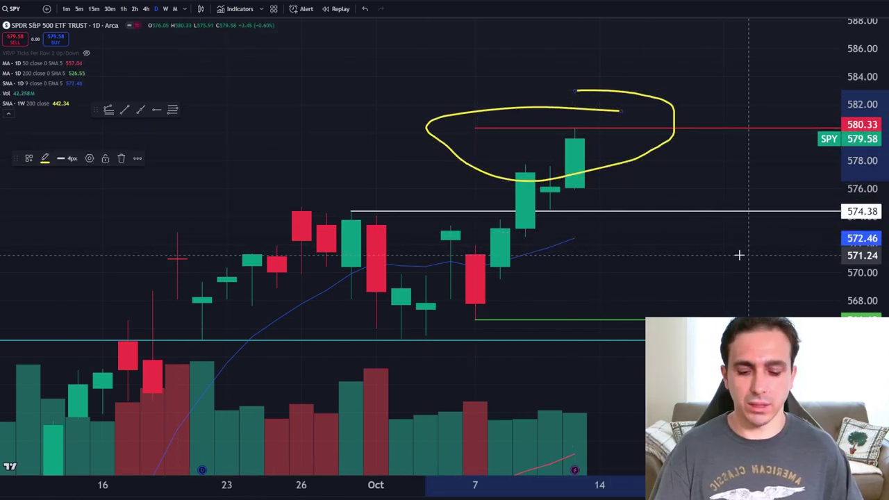
key(ctrl+z)
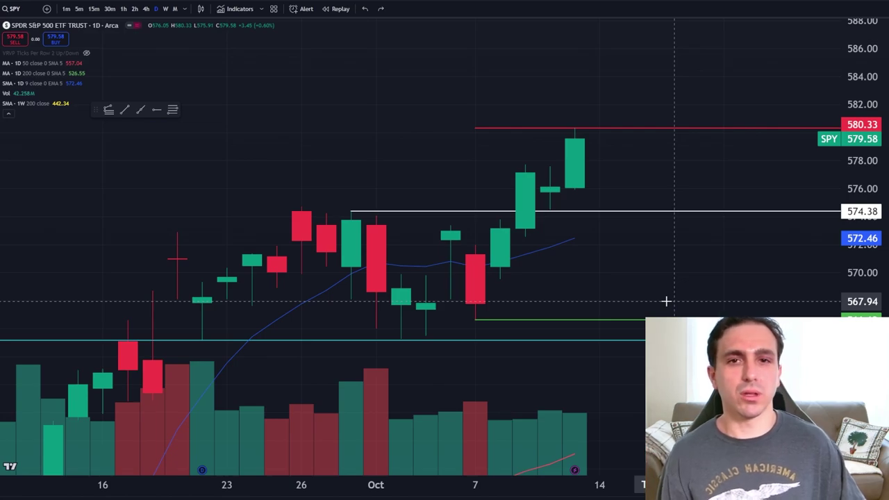
mouse_move(626, 185)
mouse_down()
mouse_move(621, 258)
mouse_move(673, 197)
mouse_up()
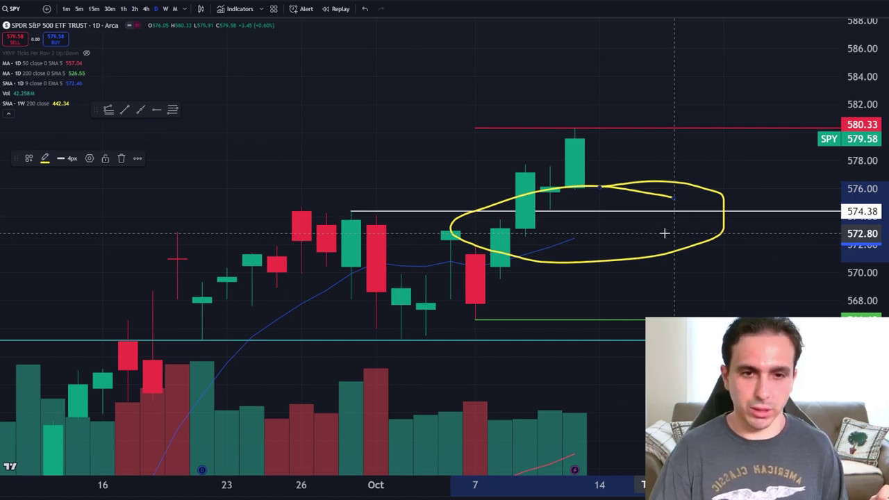
key(ctrl+z)
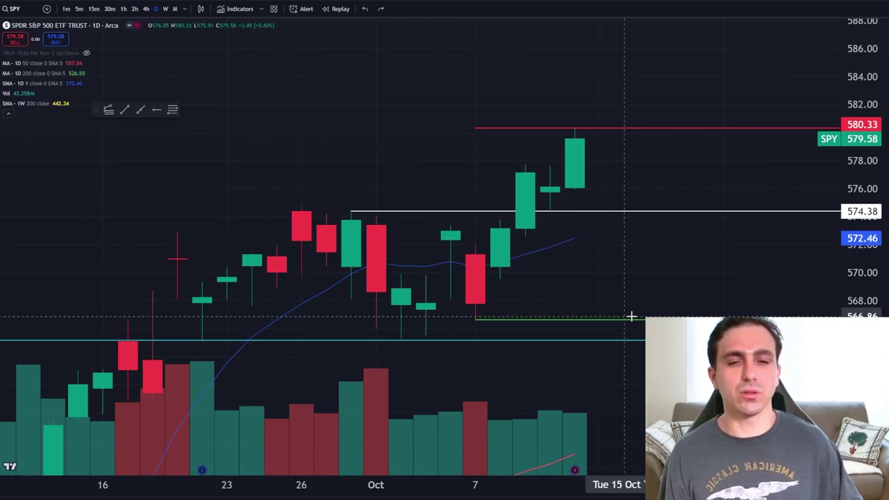
drag(641, 273, 673, 230)
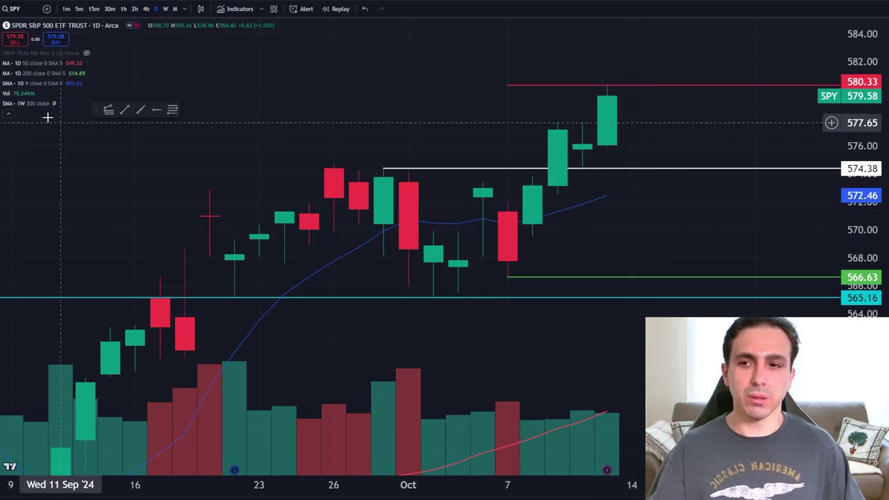
- Remove the yellow loop from SPY, nudge the chart right and stretch its price range
mouse_move(650, 170)
mouse_down()
mouse_move(605, 274)
mouse_move(657, 171)
mouse_move(632, 169)
mouse_up()
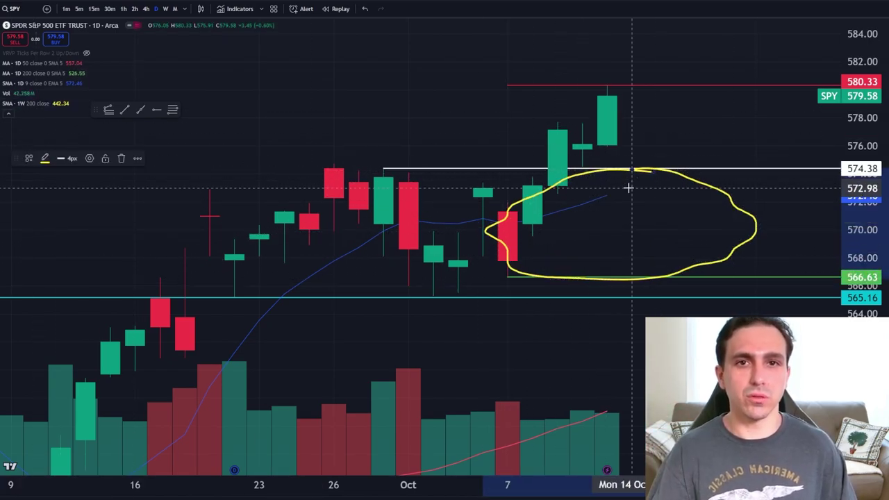
key(ctrl+z)
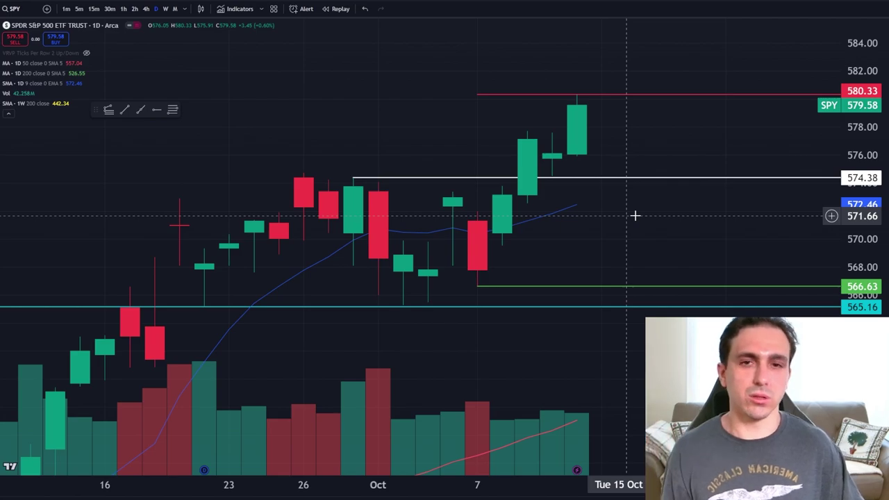
drag(670, 131, 680, 137)
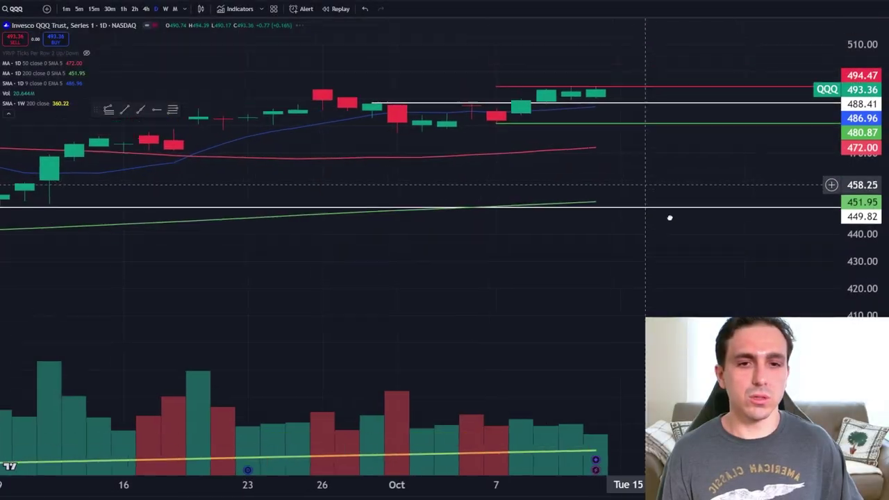
drag(670, 217, 774, 301)
- Rescale the QQQ chart, loop its latest candles above 488.41 in yellow, then erase the loop
drag(869, 307, 649, 290)
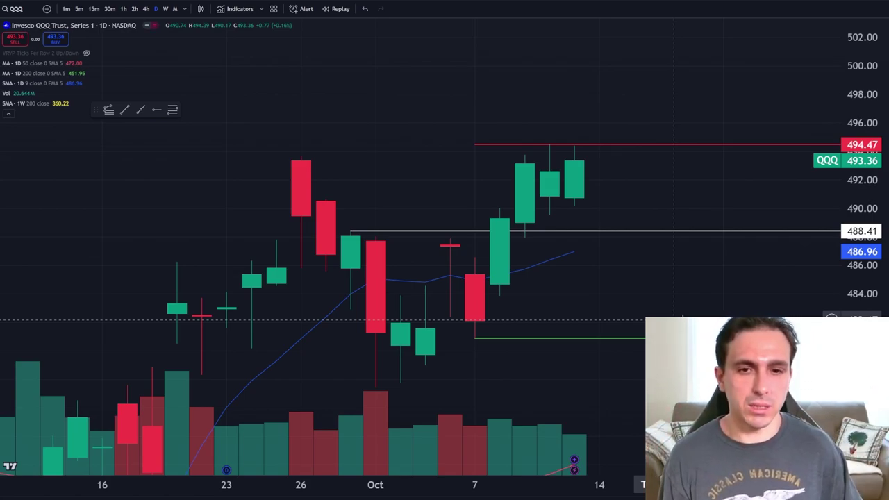
drag(644, 252, 646, 240)
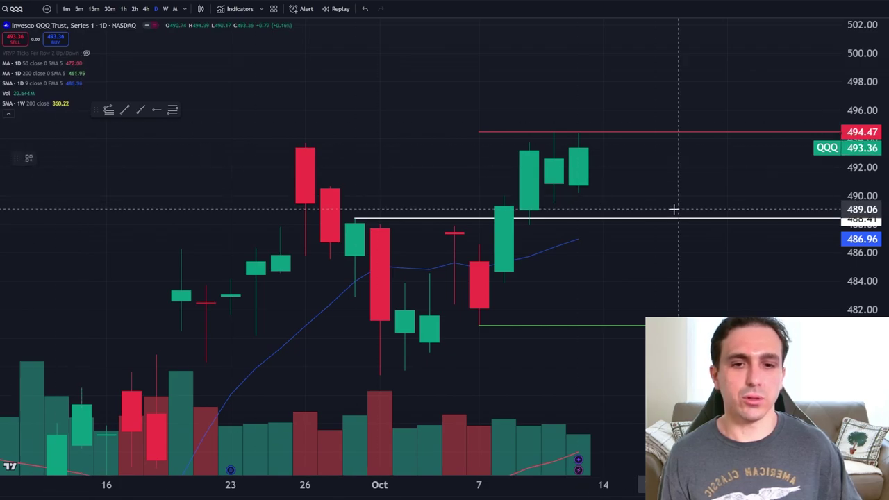
mouse_move(678, 203)
mouse_down()
mouse_move(479, 209)
mouse_move(628, 171)
mouse_up()
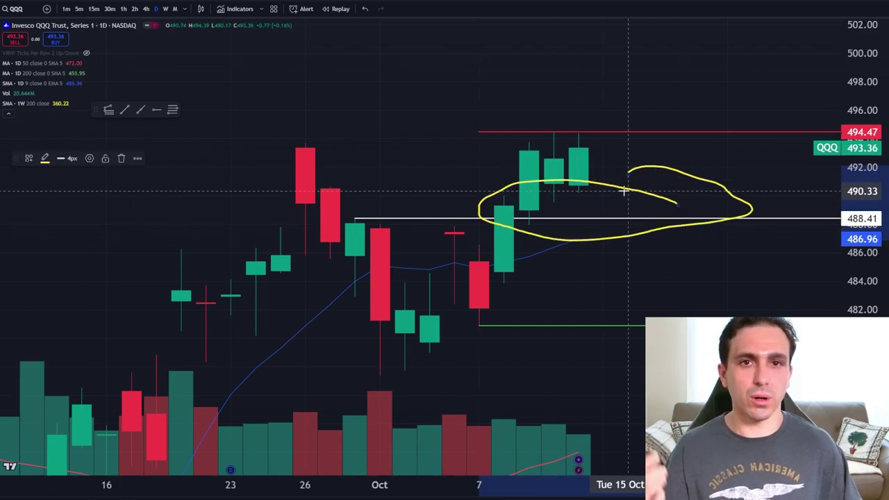
key(ctrl+z)
key(ctrl+z)
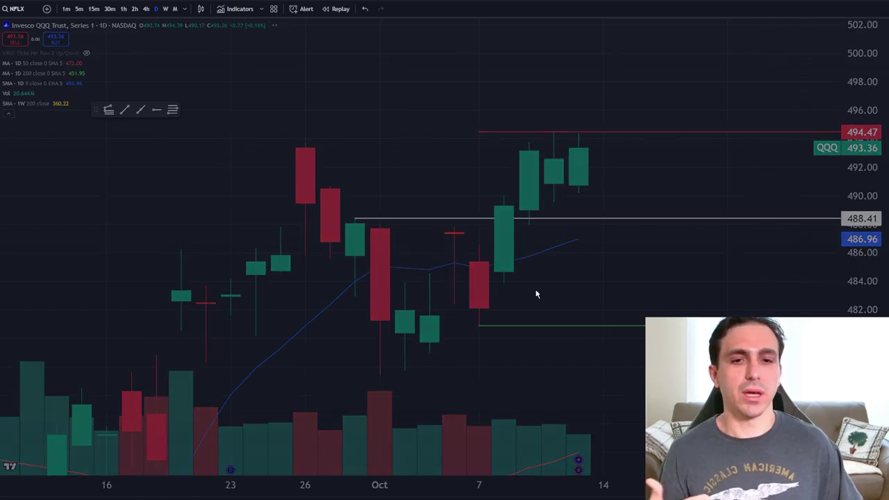
- Load the NFLX daily chart and adjust its zoom
key(Down)
scroll(639, 183, down, 5)
scroll(776, 312, down, 3)
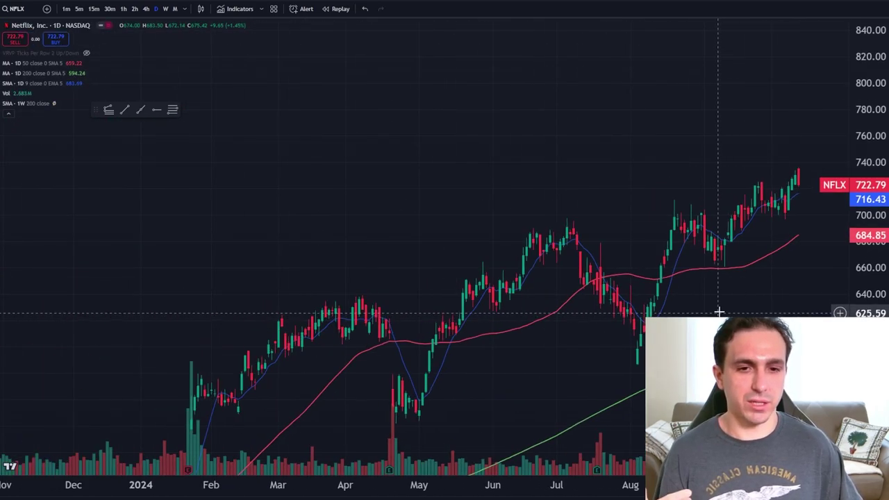
scroll(560, 272, up, 2)
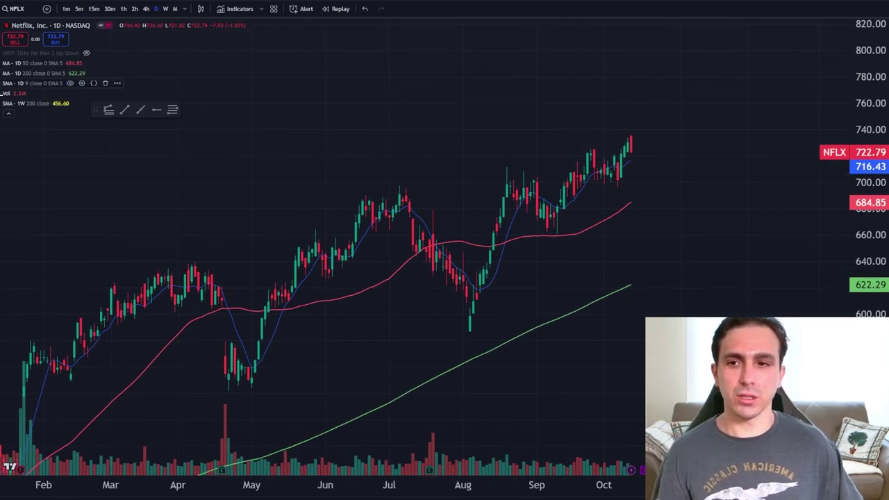
- Draw a trial trend line from the April high to above recent highs, then delete it
click(125, 109)
click(201, 278)
click(735, 89)
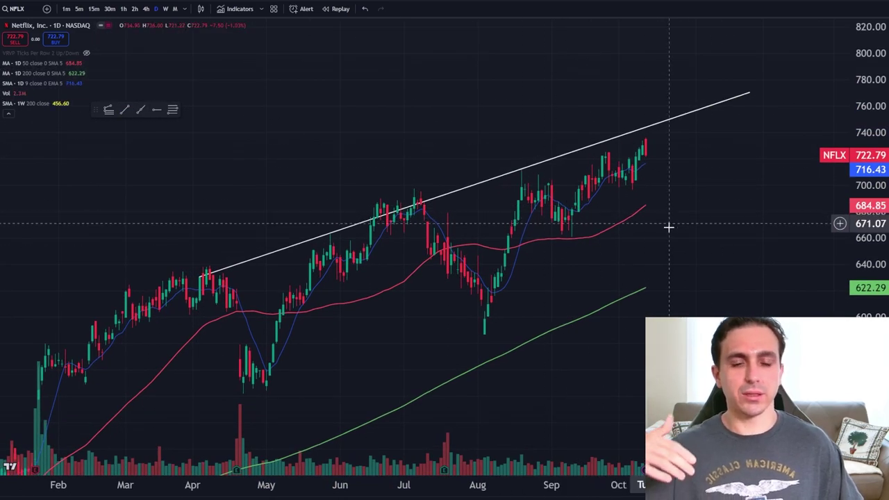
scroll(669, 226, down, 6)
scroll(677, 294, up, 2)
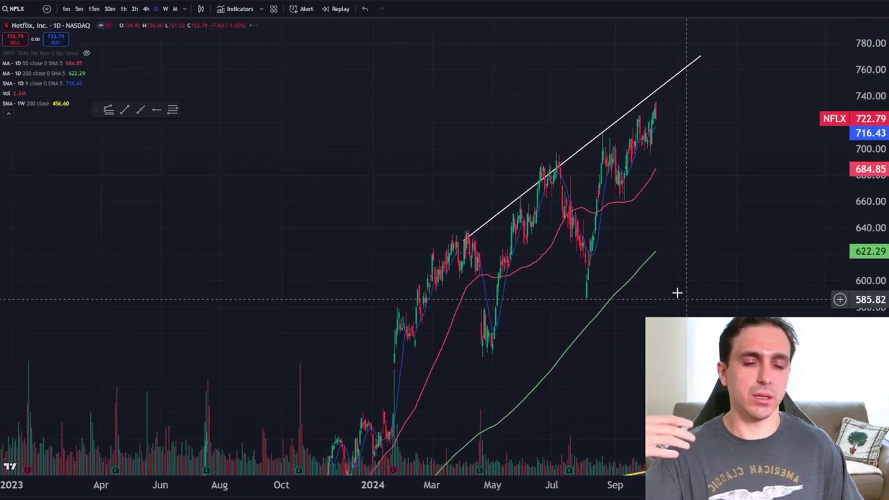
scroll(666, 225, right, 3)
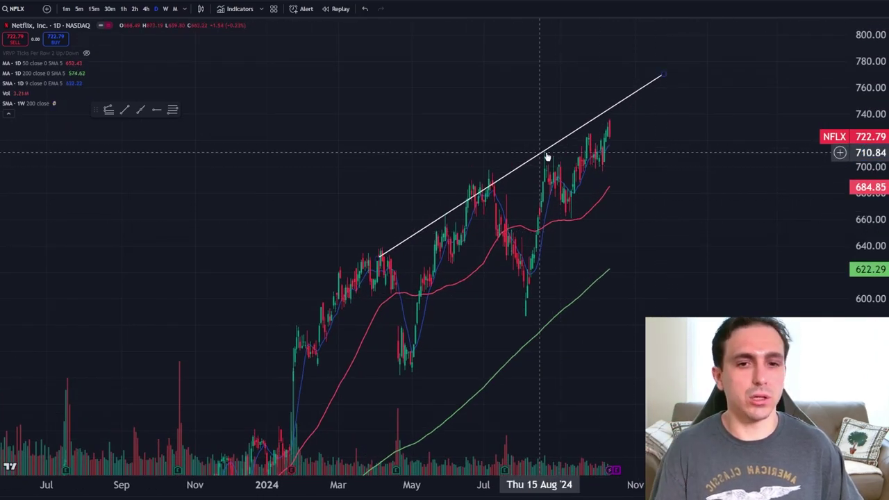
click(542, 152)
click(163, 154)
- Frame the NFLX chart on June through October
scroll(613, 214, up, 5)
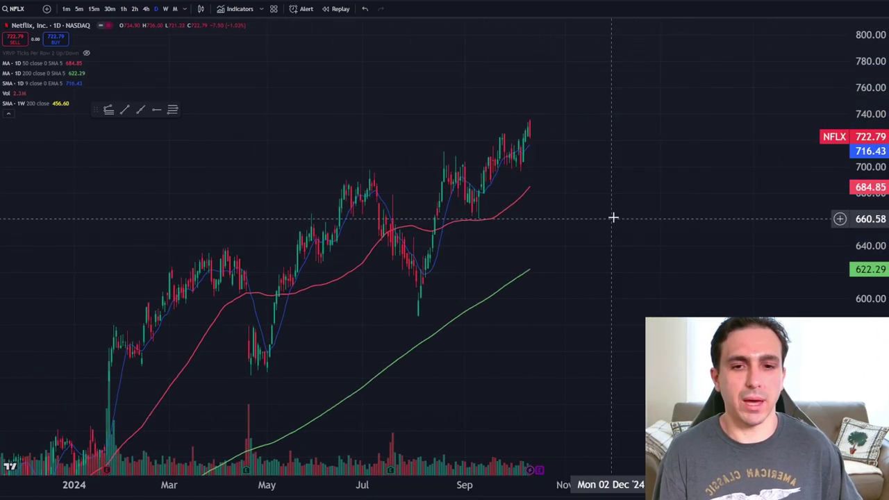
drag(593, 245, 736, 206)
scroll(699, 245, up, 2)
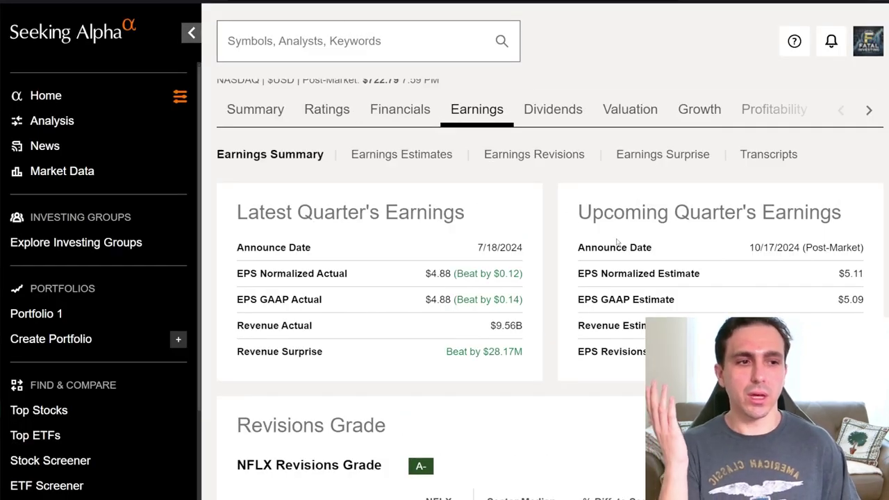
- Scroll Netflix's Earnings Summary to the Upcoming Quarter box showing the 10/17/2024 after-close report
scroll(729, 209, down, 3)
scroll(724, 220, up, 2)
mouse_move(724, 220)
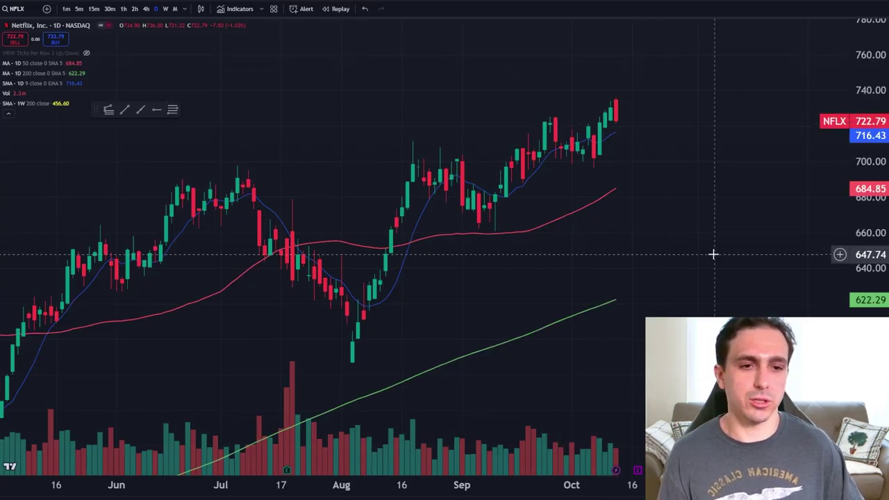
scroll(739, 268, up, 3)
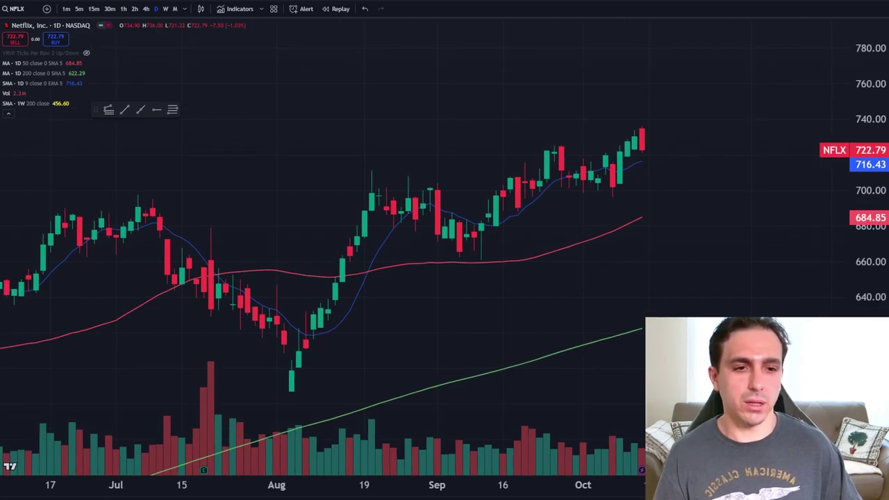
- Scroll the NFLX daily chart left to review earlier price action
scroll(758, 234, left, 3)
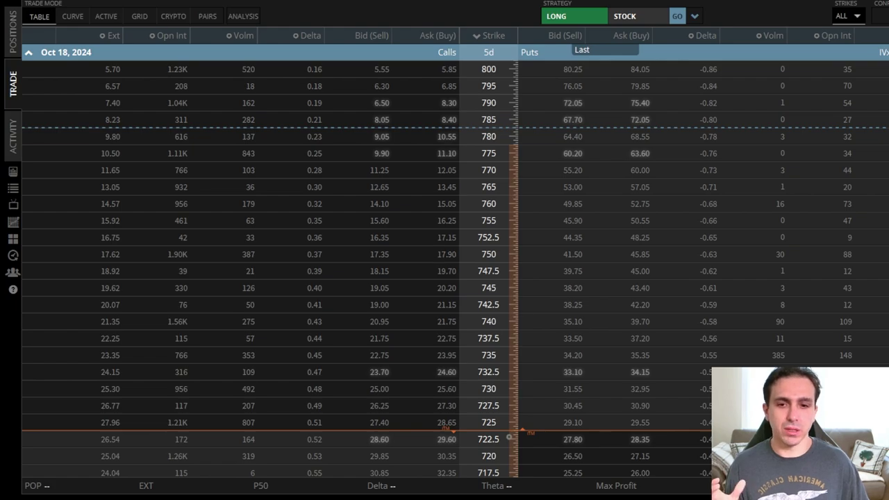
- Start an Oct 18 NFLX call spread: sell the 750 call and buy the 740 call
click(389, 254)
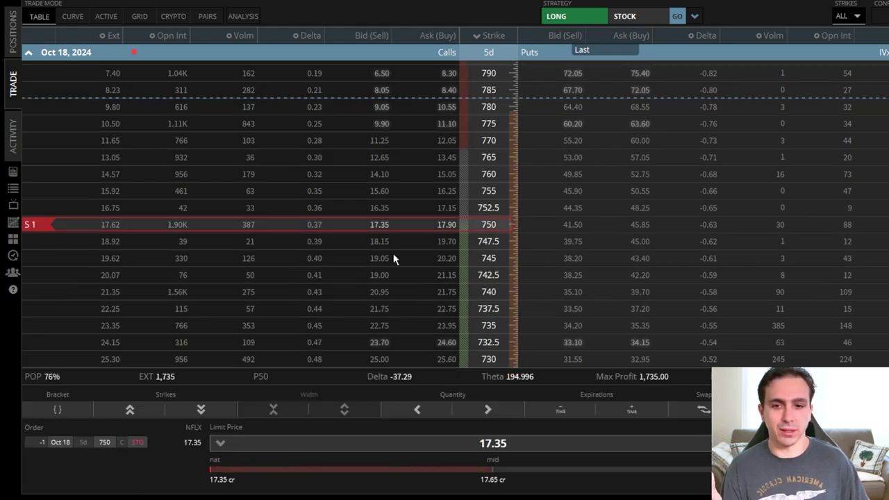
scroll(506, 235, down, 1)
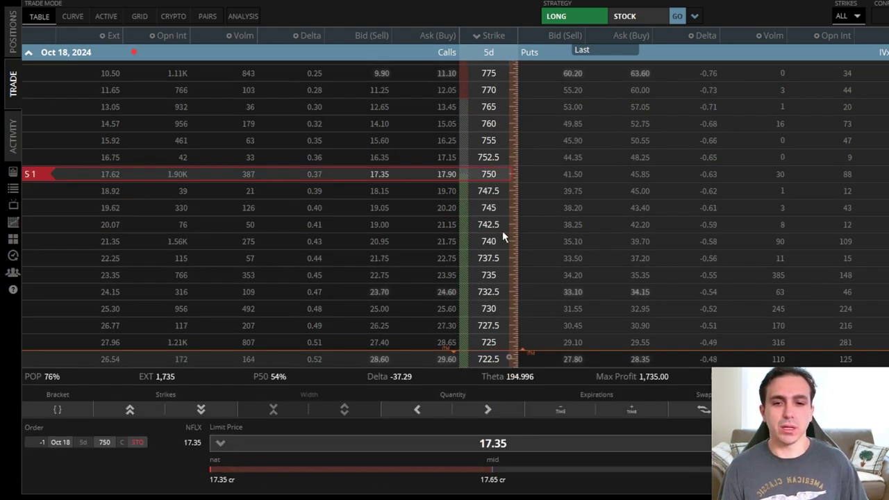
click(441, 243)
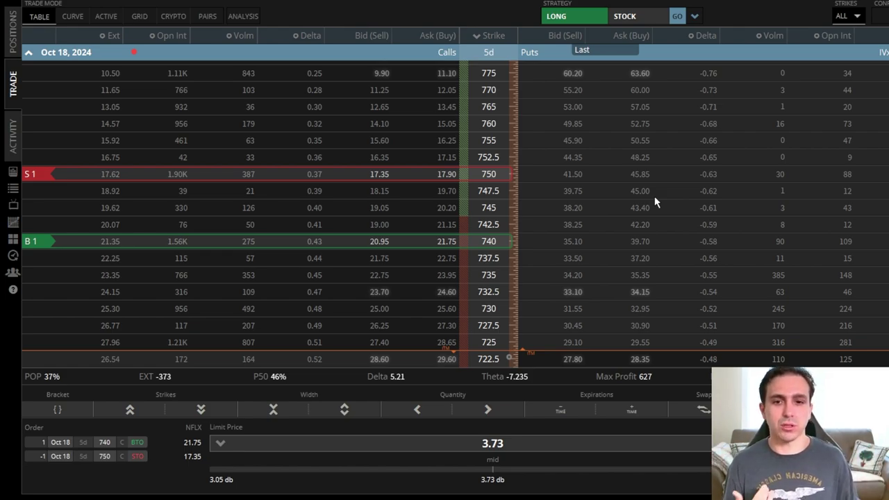
- Adjust the spread legs to buy the 742.5 call and sell the 750 call at about 2.45
drag(394, 241, 415, 218)
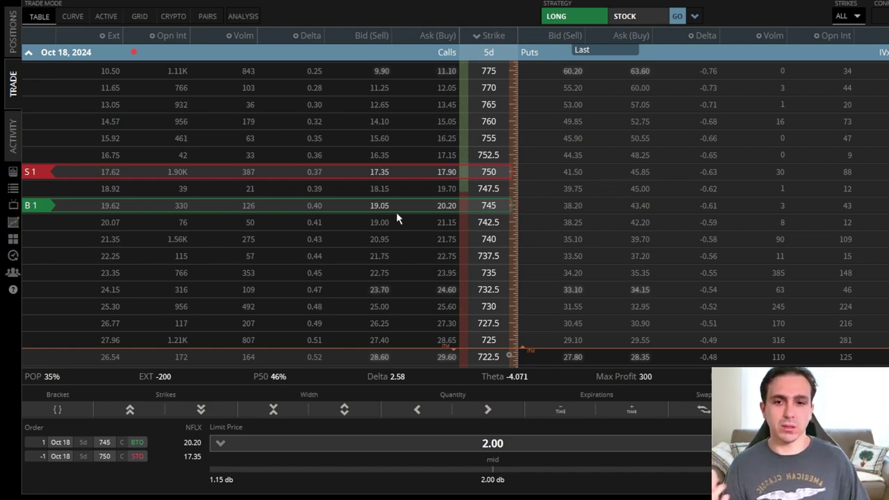
drag(395, 212, 399, 240)
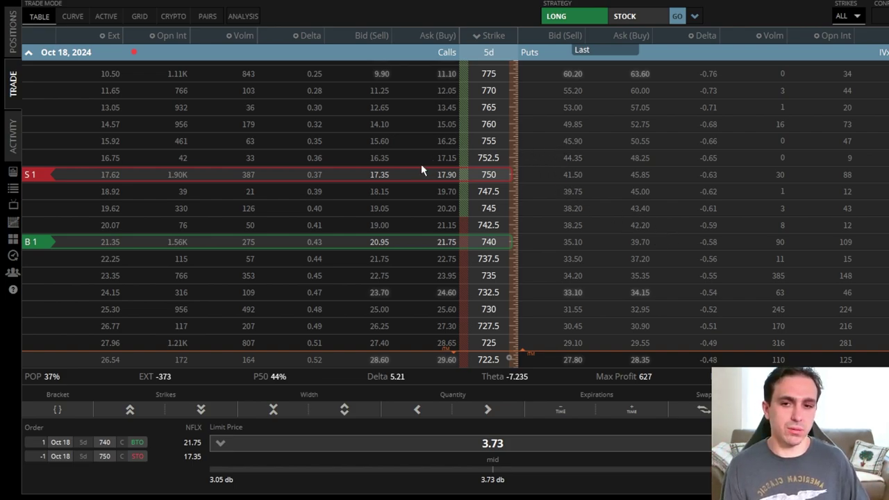
drag(418, 167, 417, 143)
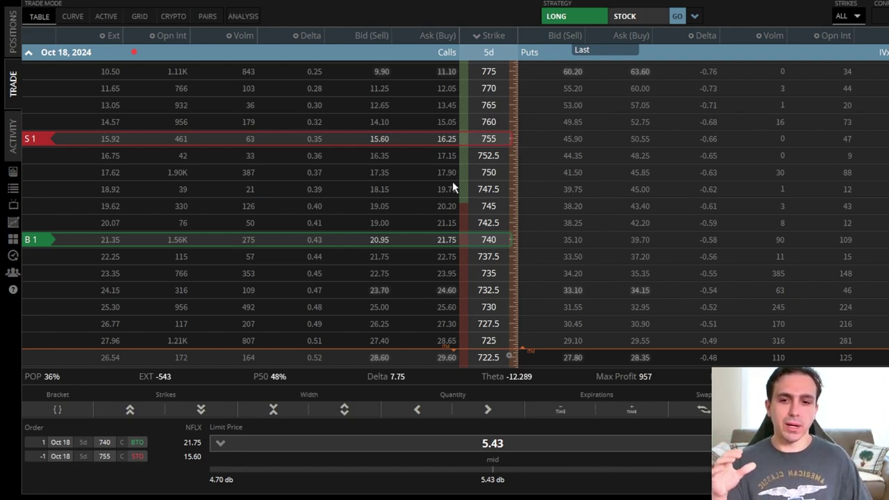
drag(421, 143, 427, 169)
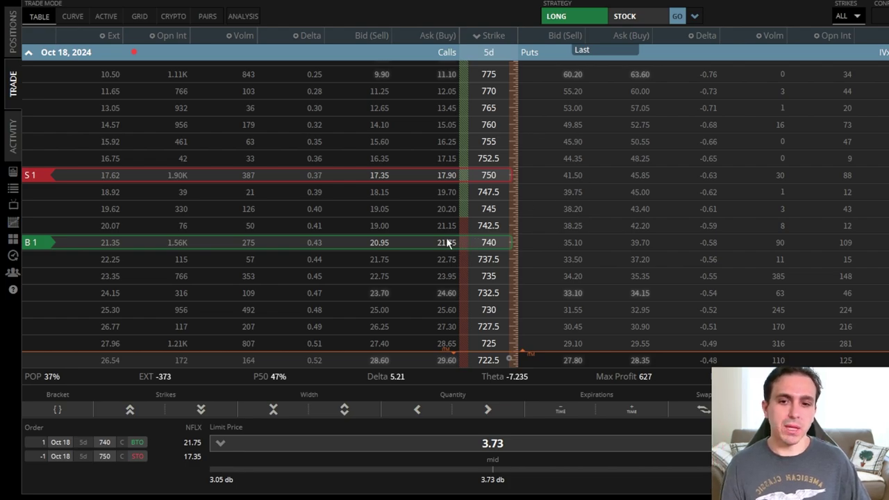
drag(448, 243, 466, 235)
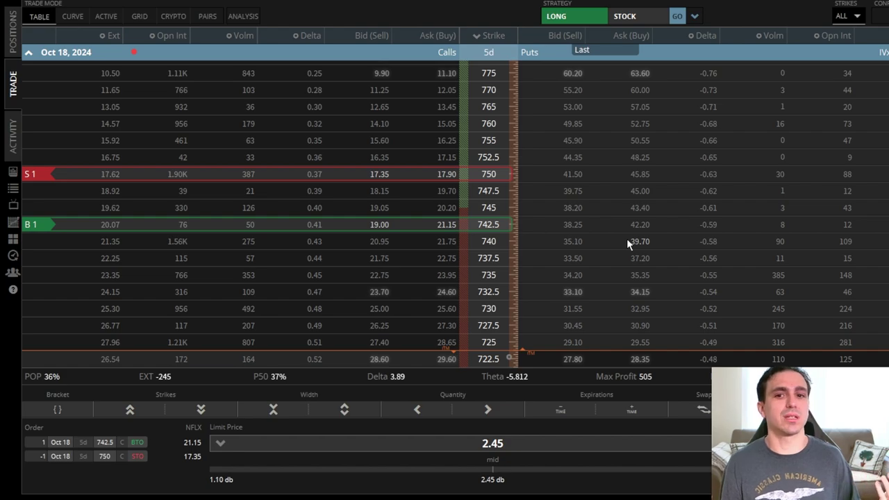
- Review the Oct 18 NFLX strikes and cancel the staged 742.5/750 call spread order
scroll(627, 241, up, 3)
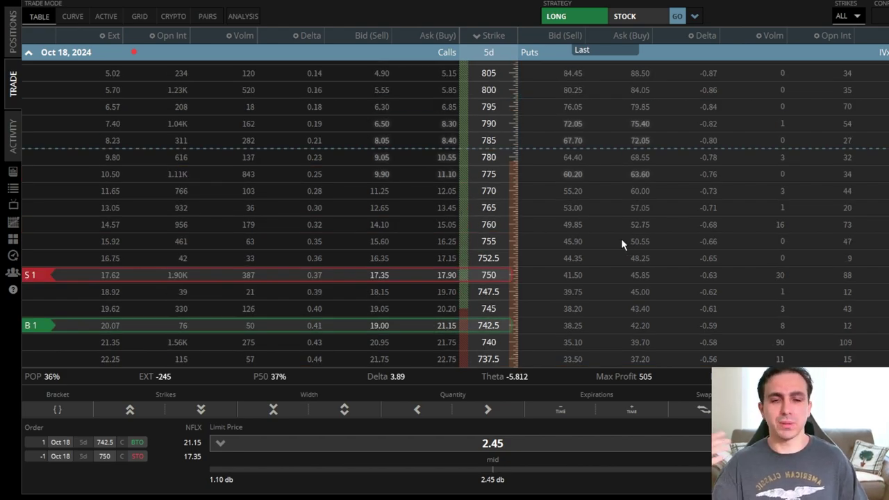
scroll(621, 243, down, 3)
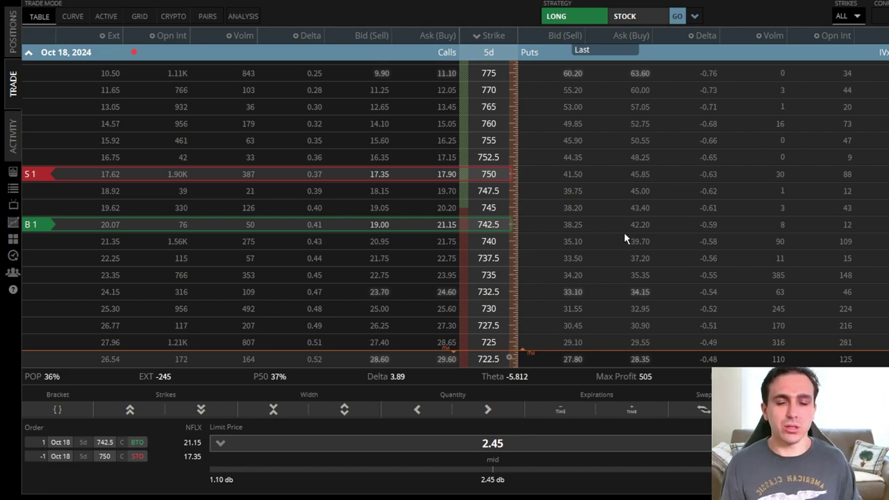
key(Escape)
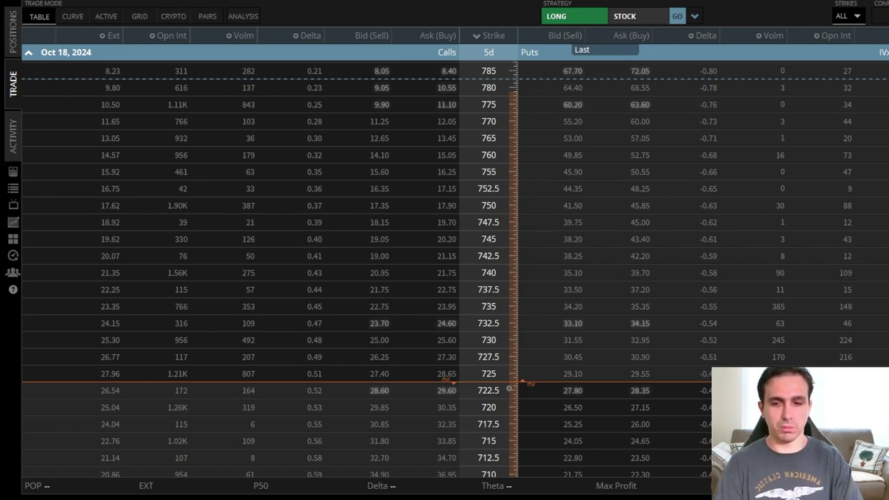
- Open the BAC Oct 18 strikes and build a call spread buying 43, selling 43.5
click(57, 52)
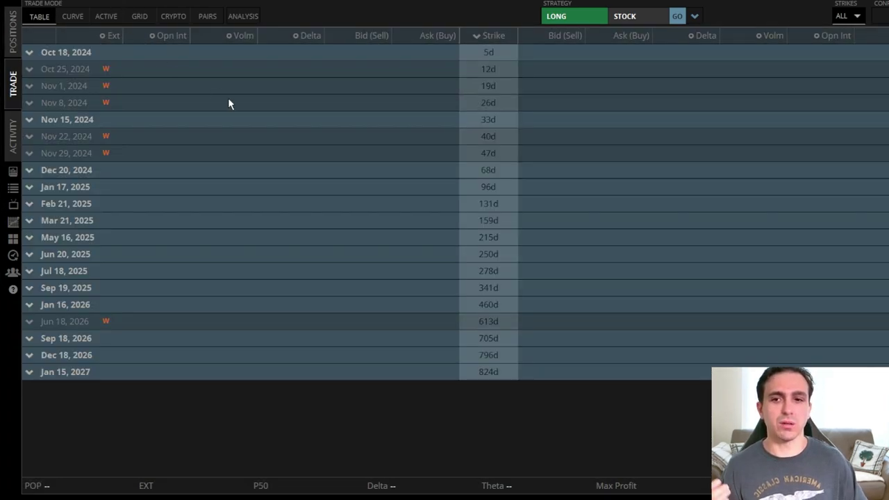
click(57, 59)
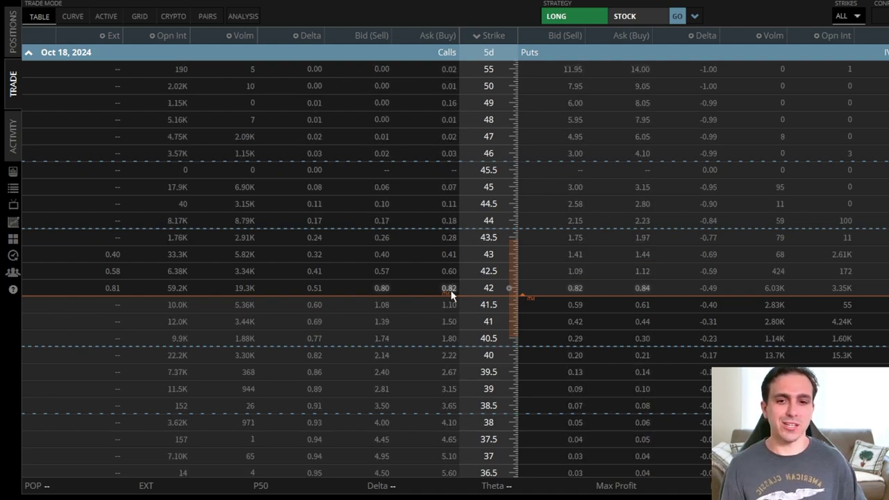
click(381, 255)
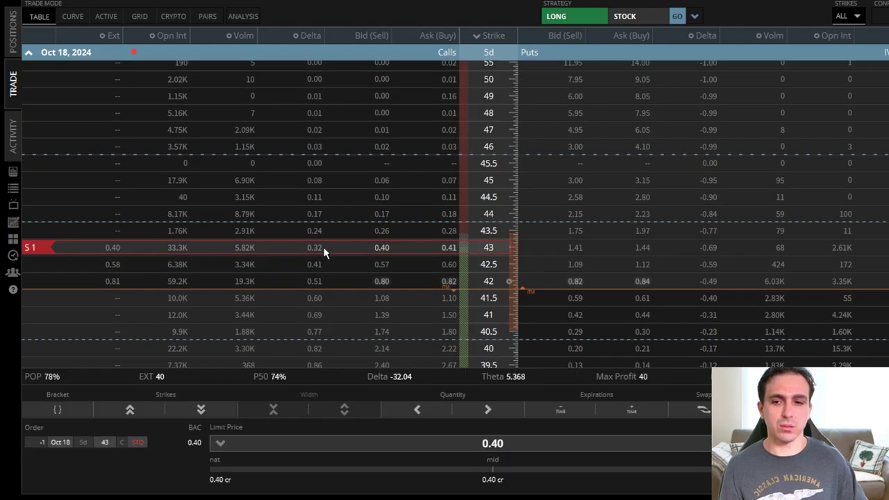
click(445, 231)
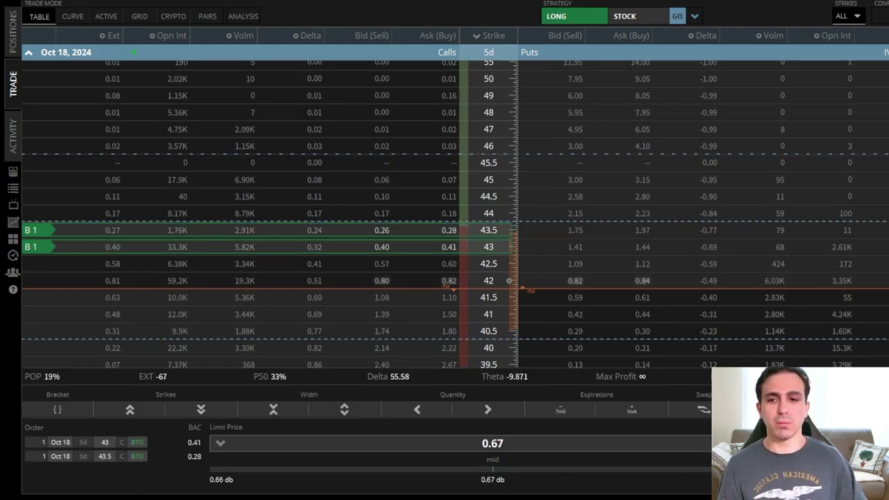
click(31, 230)
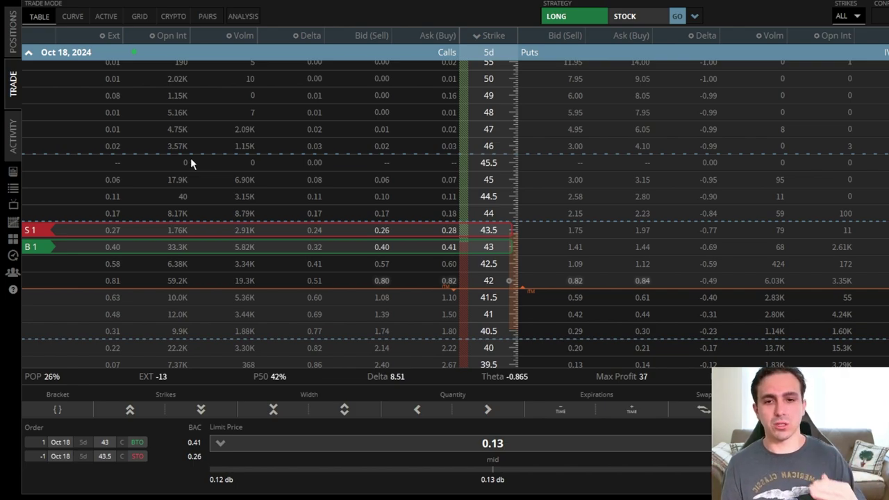
- Try moving the spread legs between strikes 42.5, 43.5 and 44, then shift it up one strike
drag(405, 231, 405, 215)
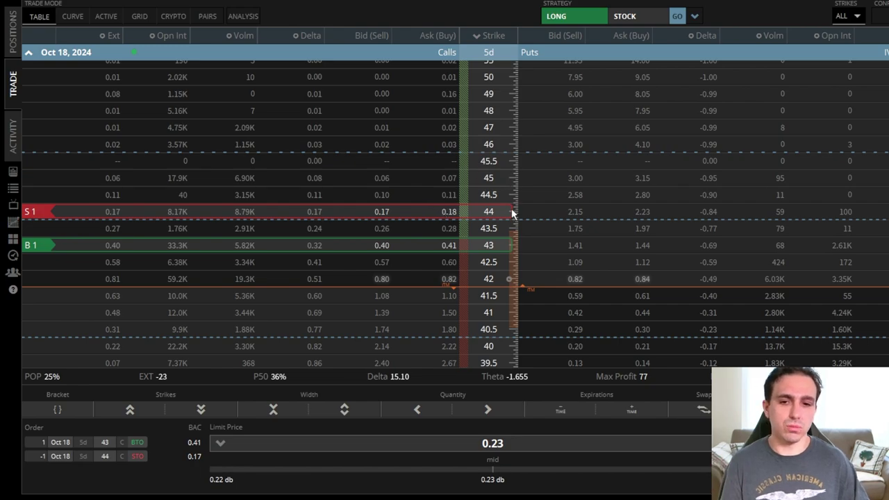
drag(442, 246, 427, 263)
drag(417, 215, 412, 231)
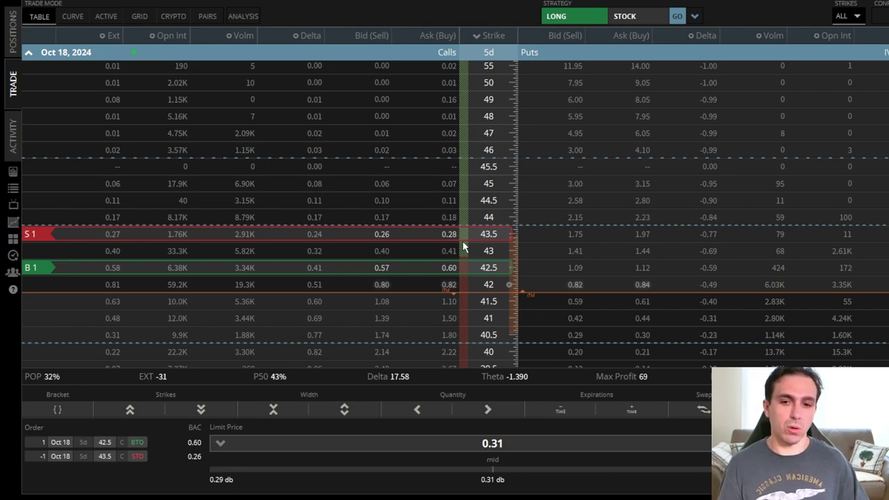
scroll(407, 282, down, 1)
drag(391, 253, 397, 209)
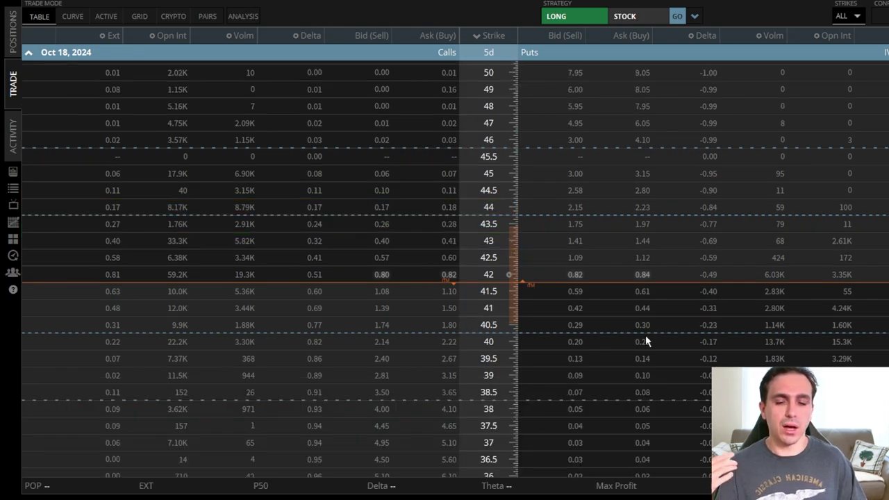
click(573, 325)
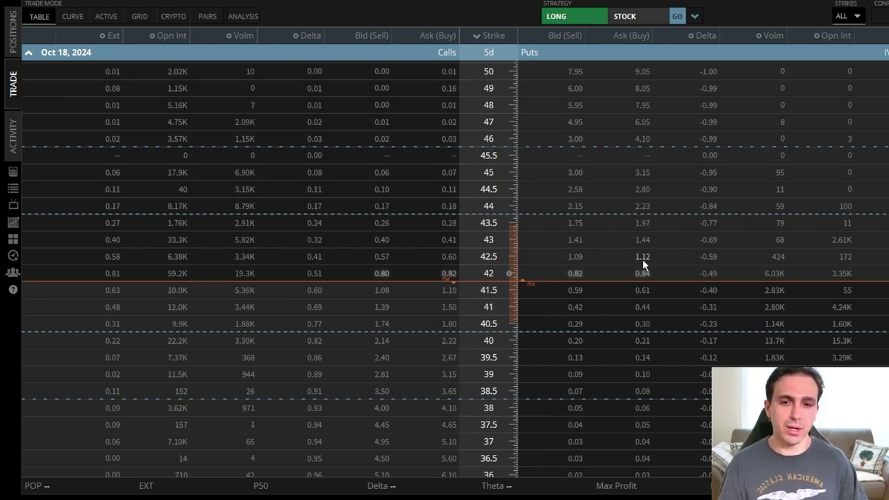
click(434, 242)
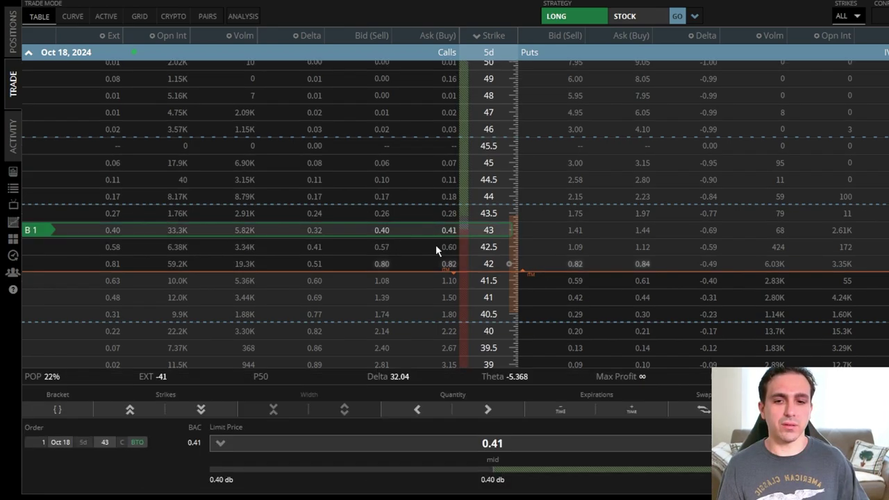
click(405, 194)
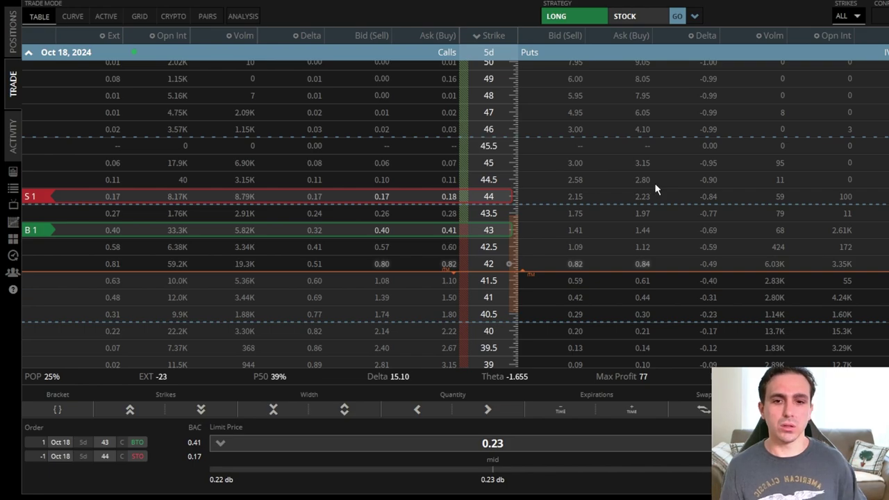
key(Escape)
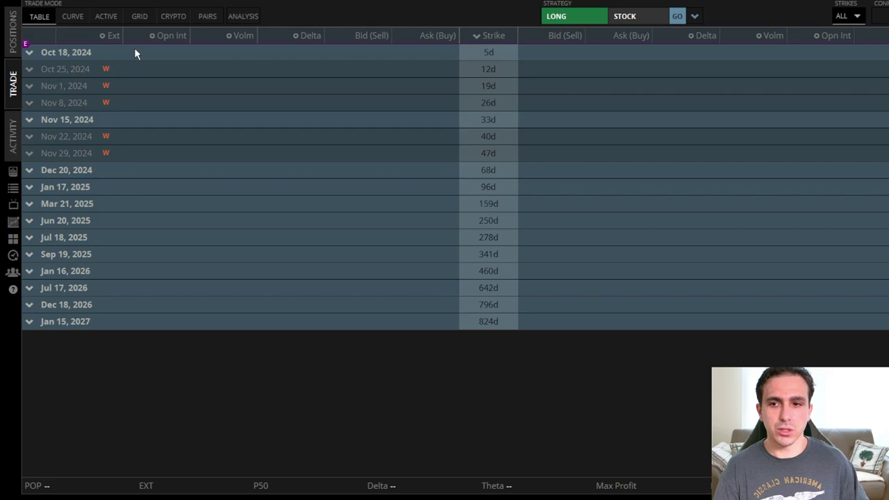
- Open C's Oct 18 strikes and stage a spread buying the 67.5 call, selling the 69 call
click(135, 54)
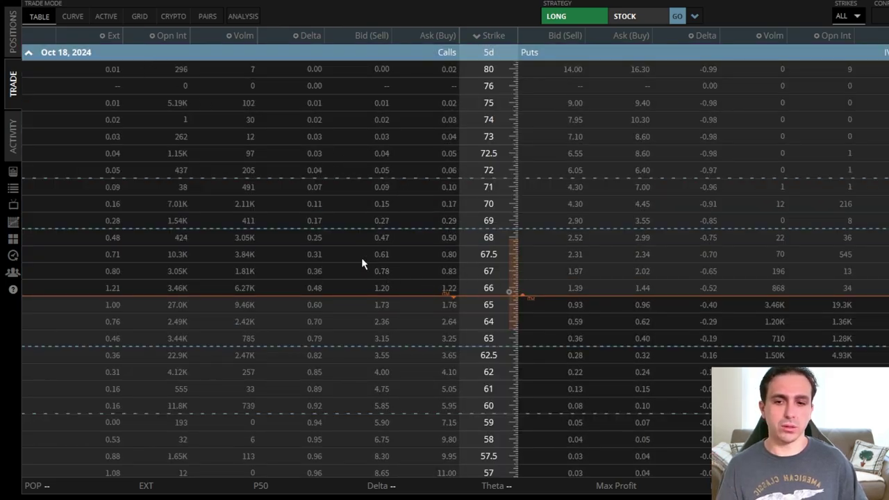
click(436, 255)
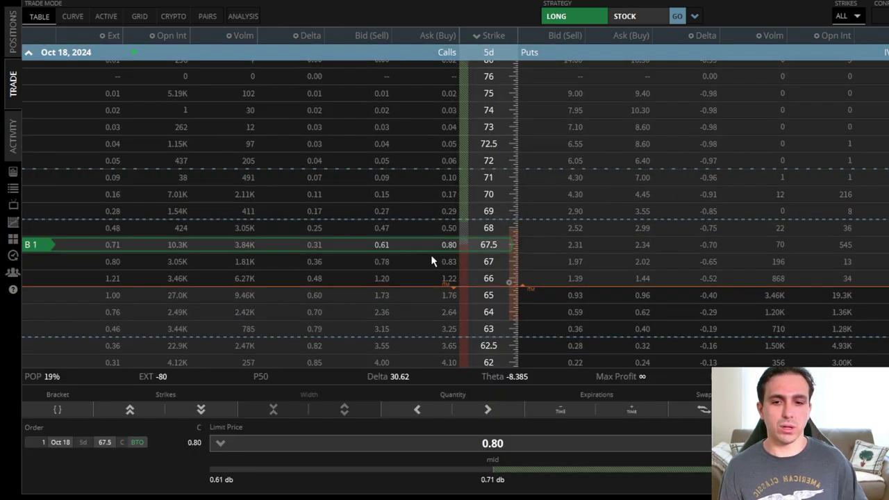
click(378, 211)
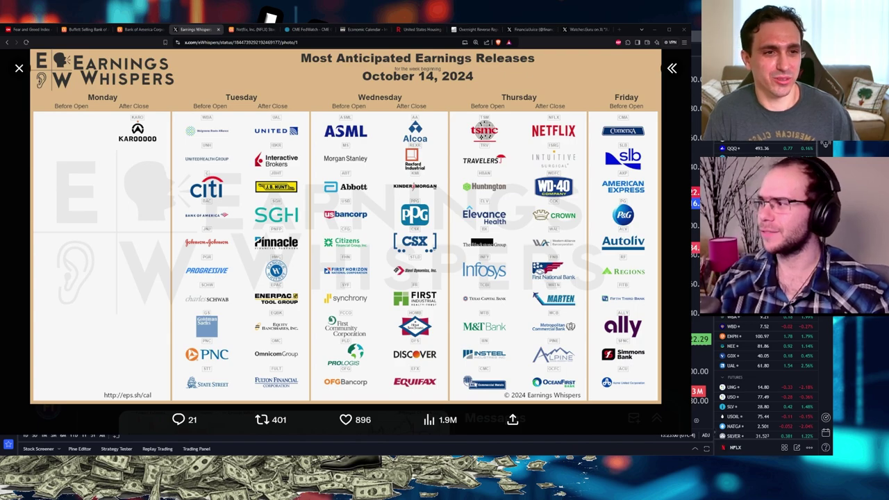
- Scroll through the October 14 Earnings Whispers calendar, then return to the UNH daily chart
scroll(771, 375, down, 10)
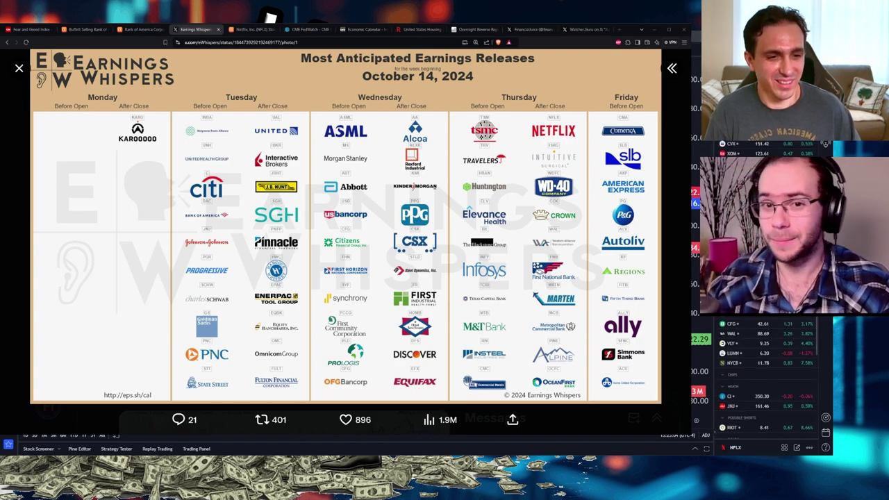
scroll(771, 375, down, 10)
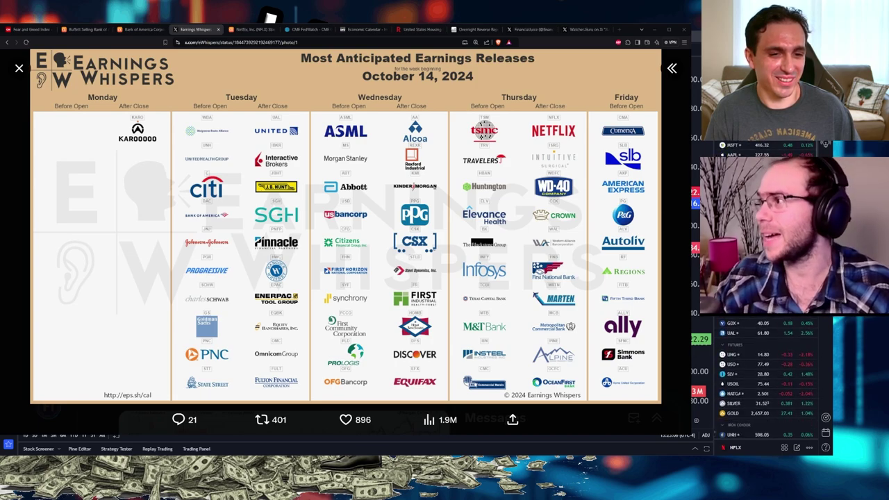
scroll(771, 375, up, 3)
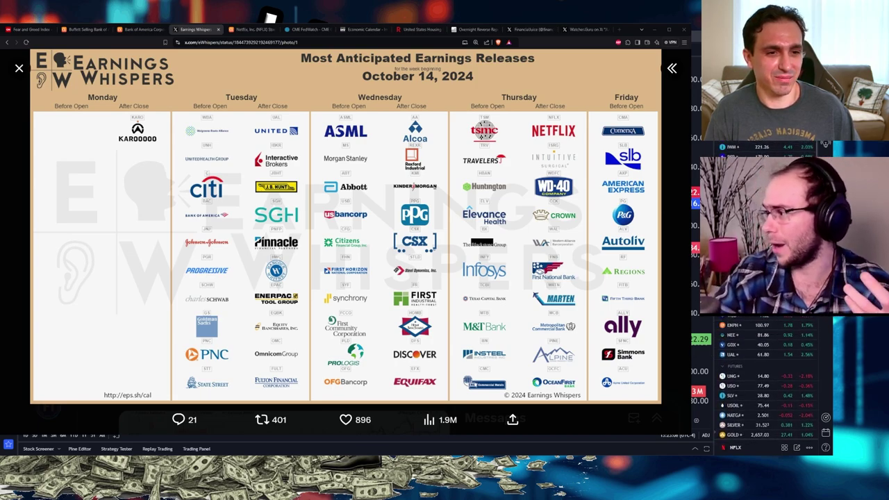
scroll(771, 376, down, 3)
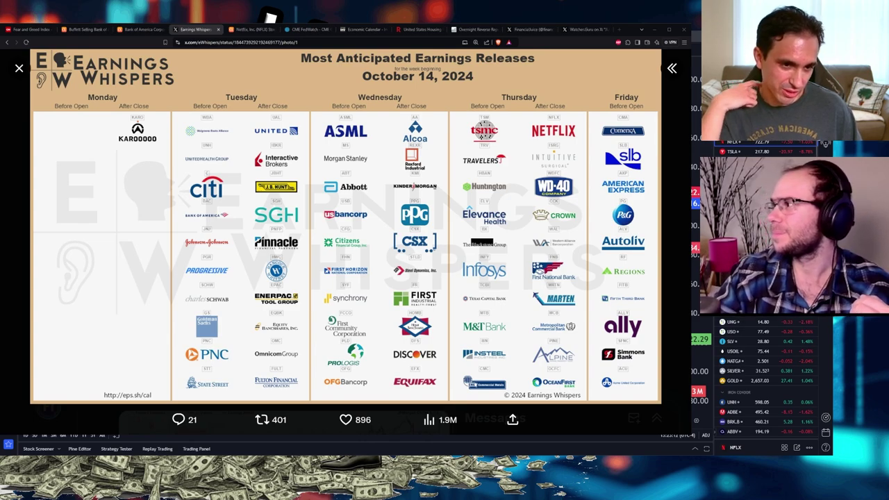
scroll(771, 376, down, 3)
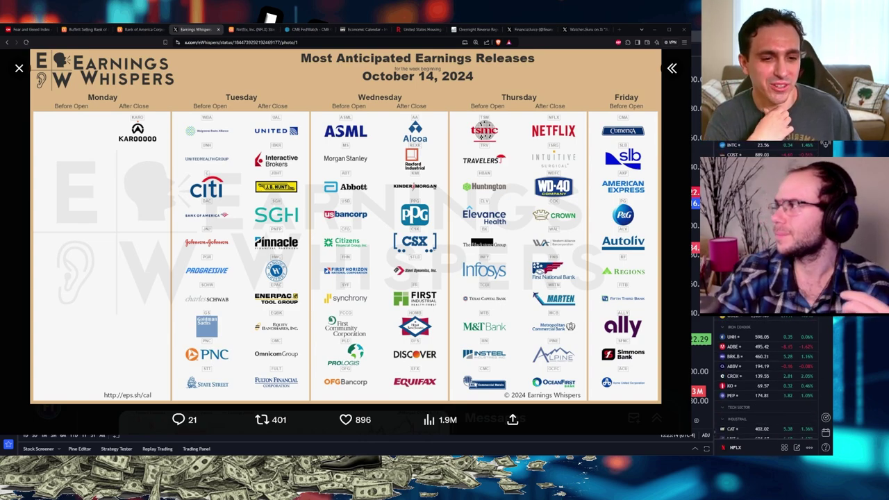
scroll(771, 375, down, 3)
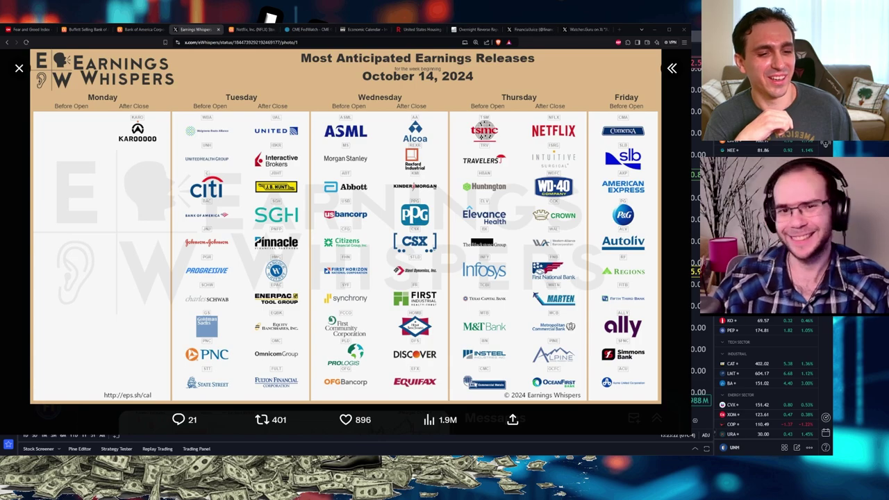
key(alt+Tab)
scroll(469, 254, left, 3)
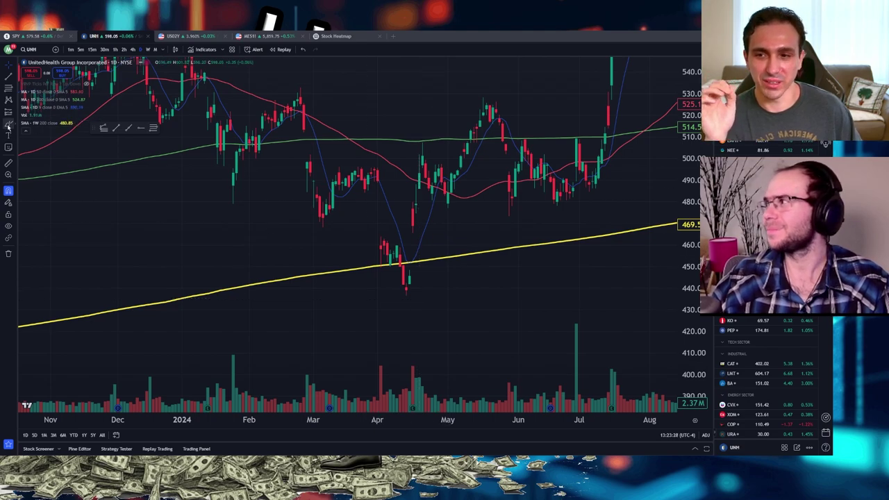
- Circle UNH's April dip at the yellow trendline, then delete the circle
mouse_move(495, 207)
mouse_down()
mouse_move(369, 293)
mouse_move(492, 208)
mouse_up()
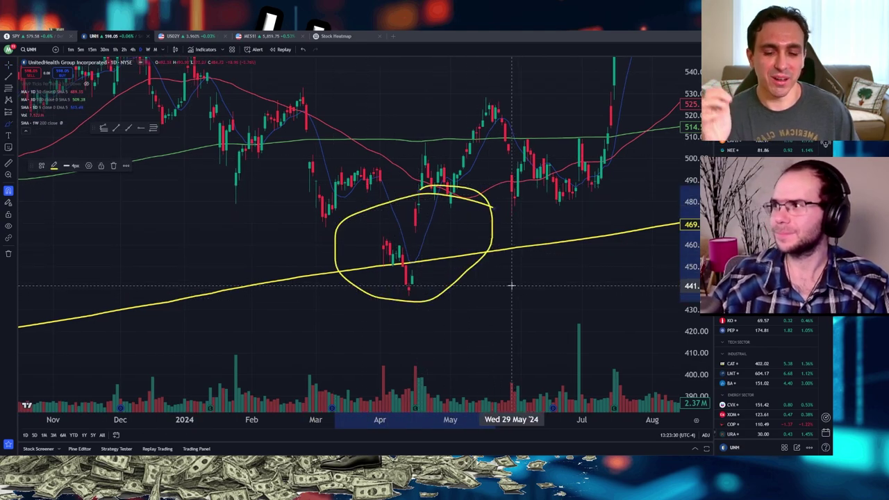
key(Delete)
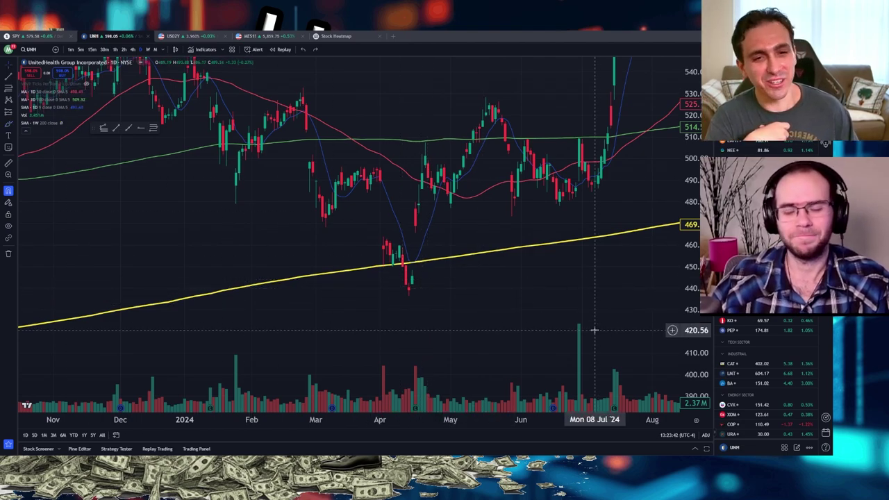
scroll(594, 330, up, 3)
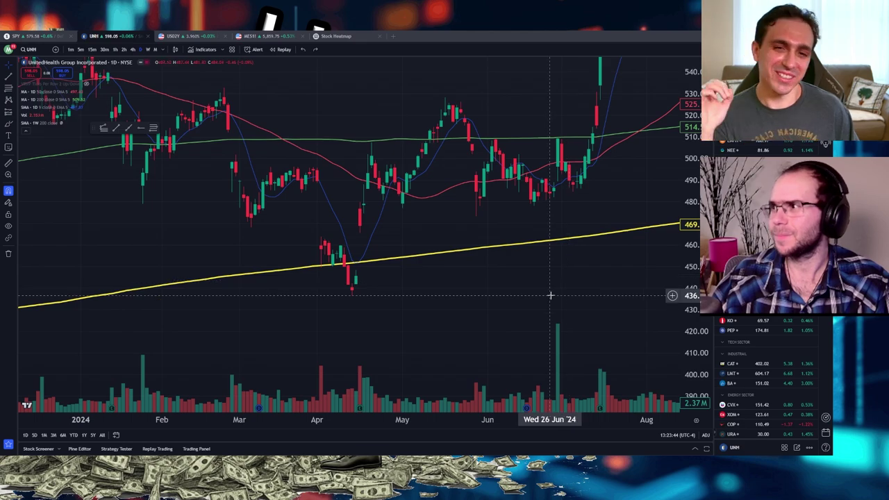
scroll(550, 295, down, 4)
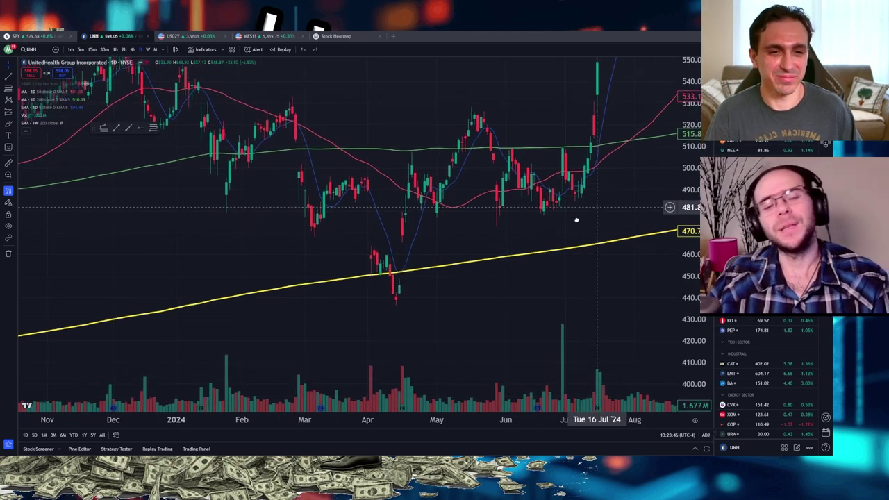
scroll(634, 252, down, 3)
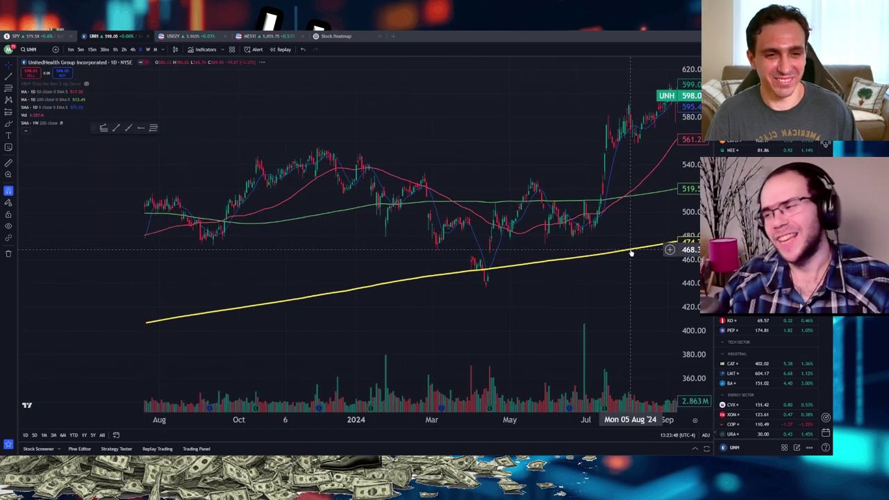
- Shift the UNH chart to leave room for future dates, then return to the Earnings Whispers calendar
drag(631, 253, 454, 281)
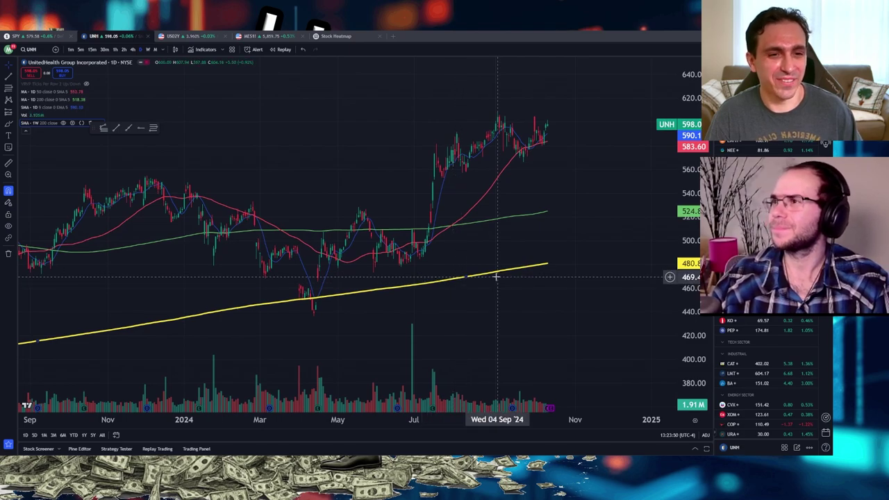
scroll(483, 275, up, 1)
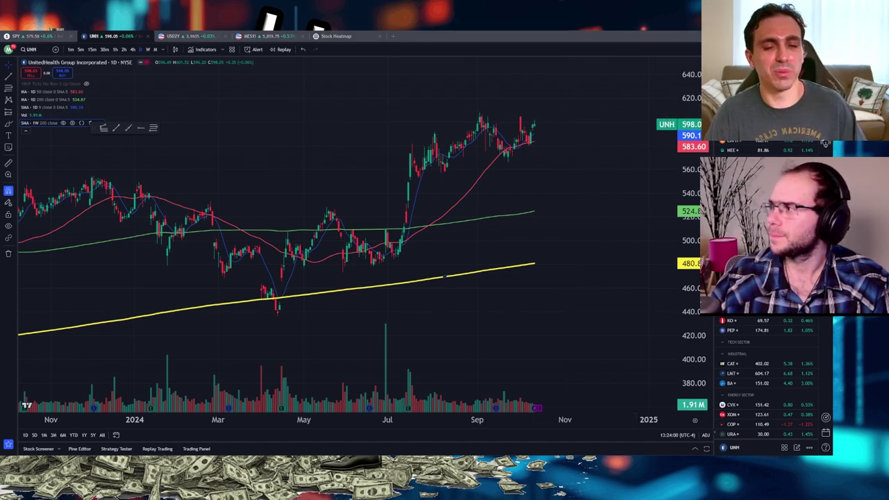
key(alt+Tab)
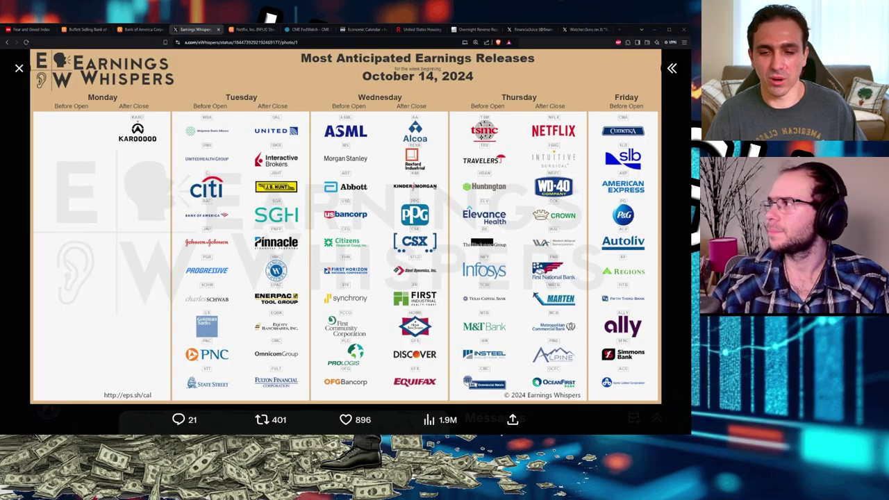
- Open Netflix's Seeking Alpha earnings summary, zoomed in to read the 10/17/2024 report and $5.11 EPS estimate
key(ctrl+l)
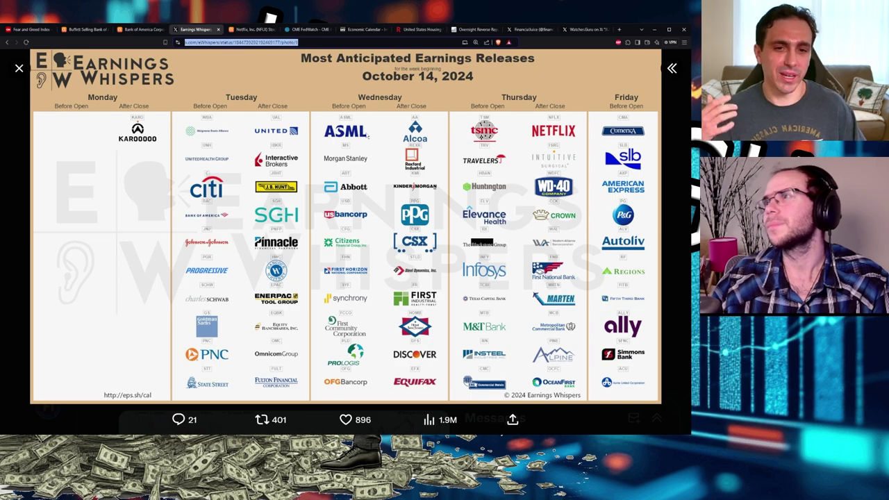
click(259, 29)
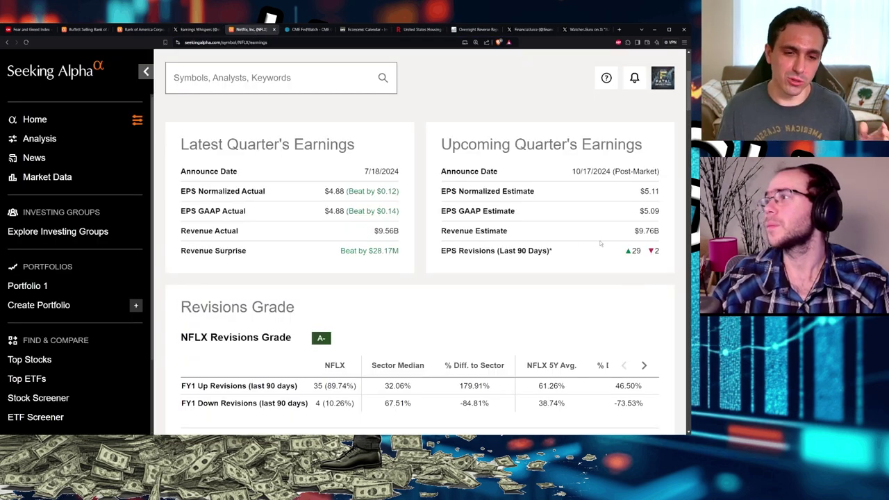
key(ctrl+plus)
key(ctrl+plus)
key(ctrl+plus)
key(ctrl+plus)
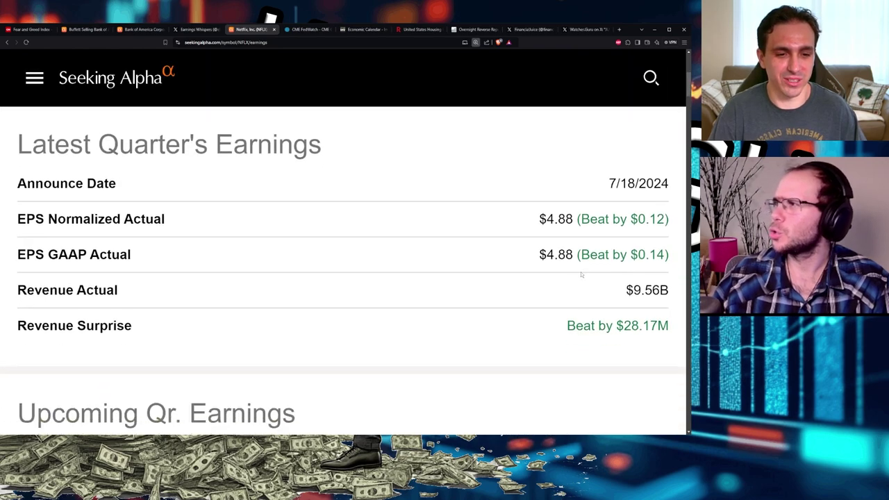
scroll(564, 256, down, 1)
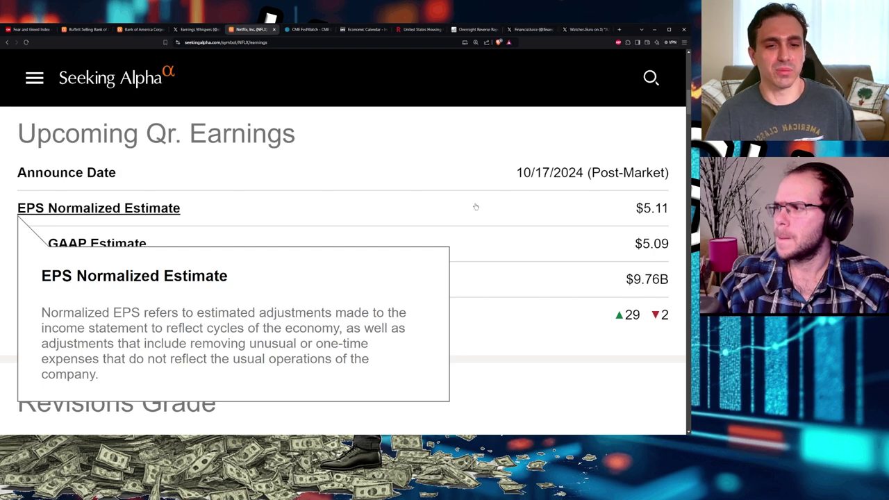
key(ctrl+minus)
key(ctrl+minus)
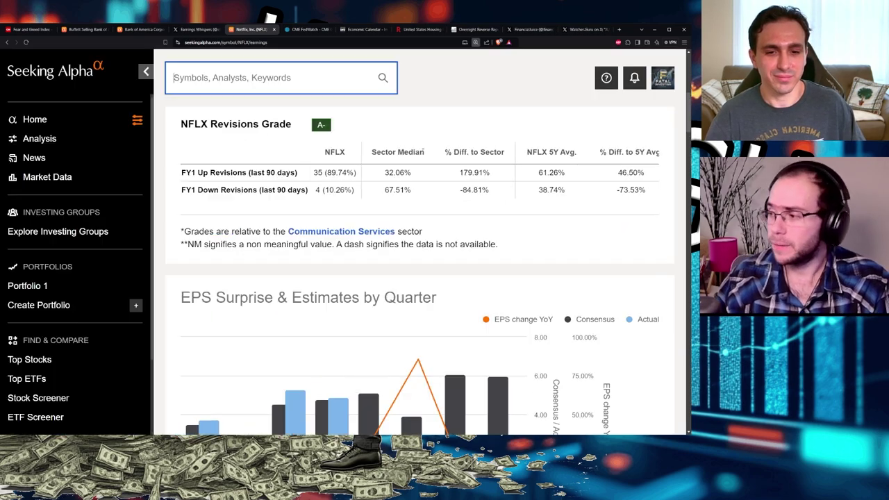
- Return to TradingView's JPMorgan Chase daily chart at 222.29, up 4.44%
scroll(442, 216, up, 2)
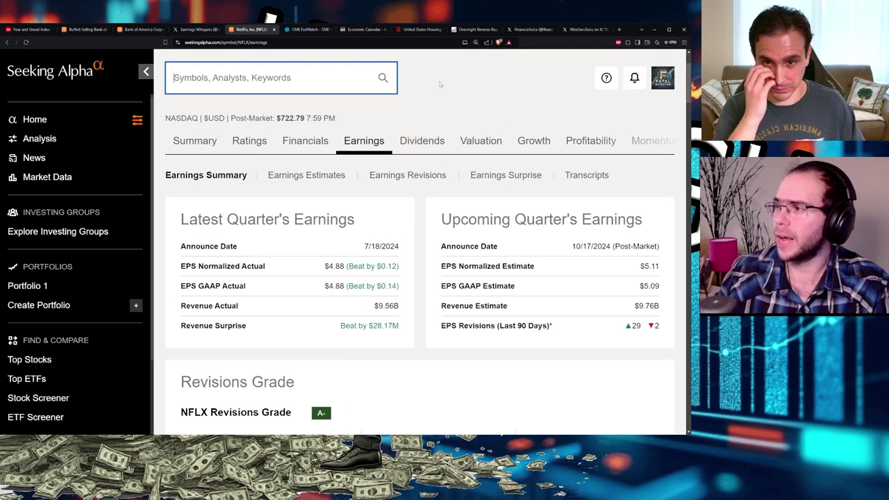
key(alt+Tab)
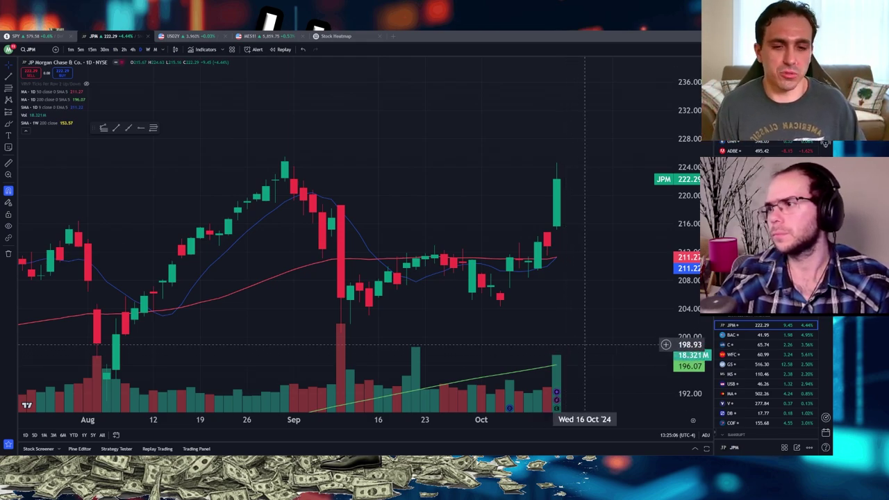
- Load the Wells Fargo chart zoomed out, then switch to Bank of America's earnings page
key(Down)
key(Down)
key(Down)
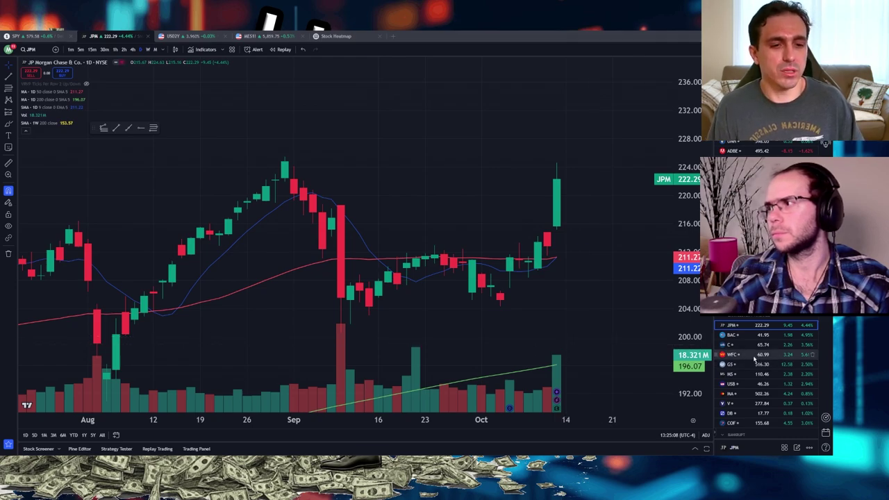
scroll(556, 240, down, 4)
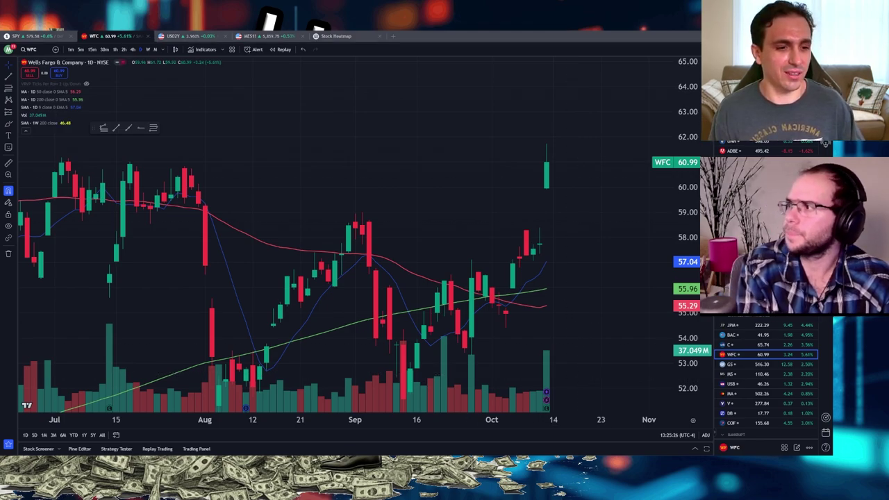
key(alt+Tab)
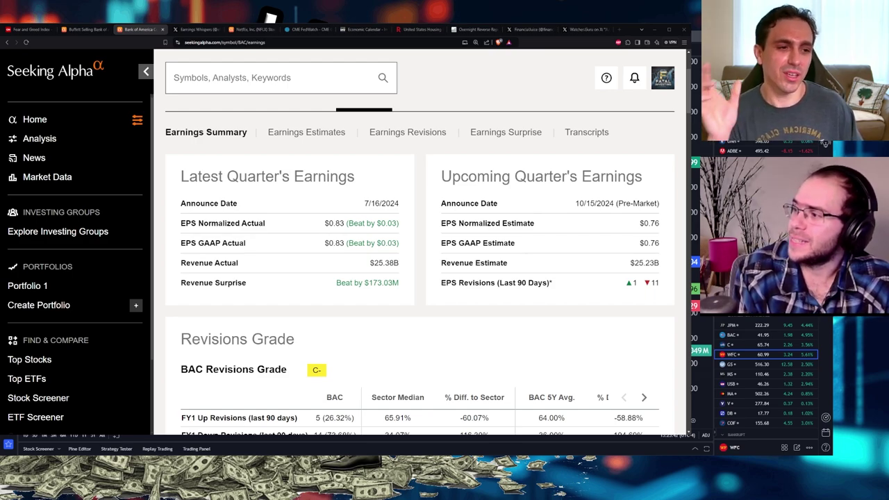
- Highlight BAC's $25.38B actual revenue against the $25.23B estimate for 10/15/2024
double_click(384, 262)
double_click(646, 262)
click(643, 315)
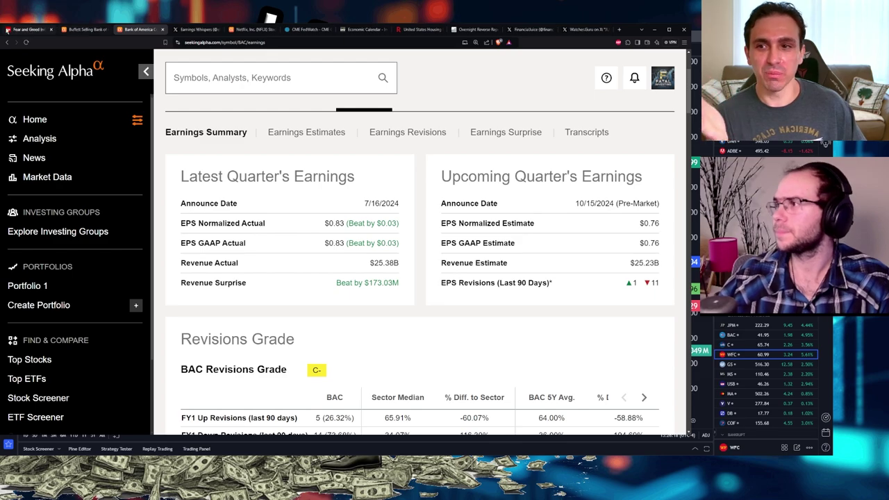
- Open the 'Buffett Selling Bank of America Is A Warning' article, rated Sell at $40.01
click(81, 31)
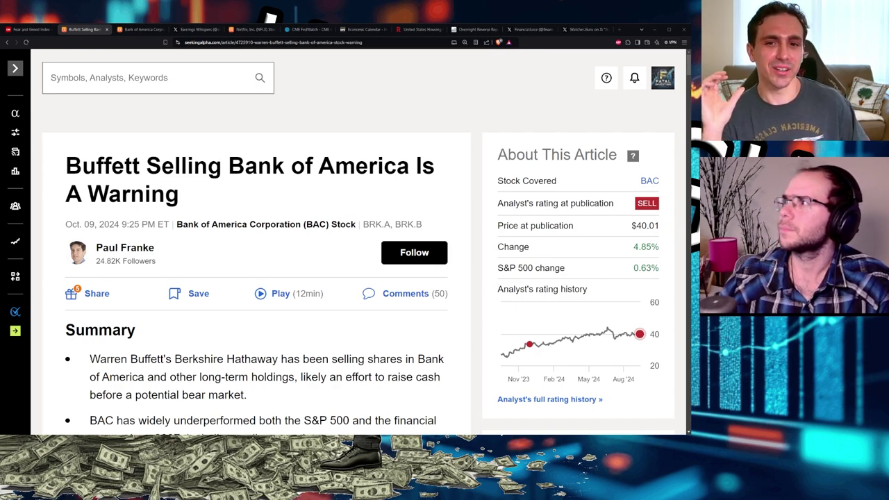
- Show the FinancialJuice feed led by North Korea, Lebanon and Libyan oil headlines
click(528, 29)
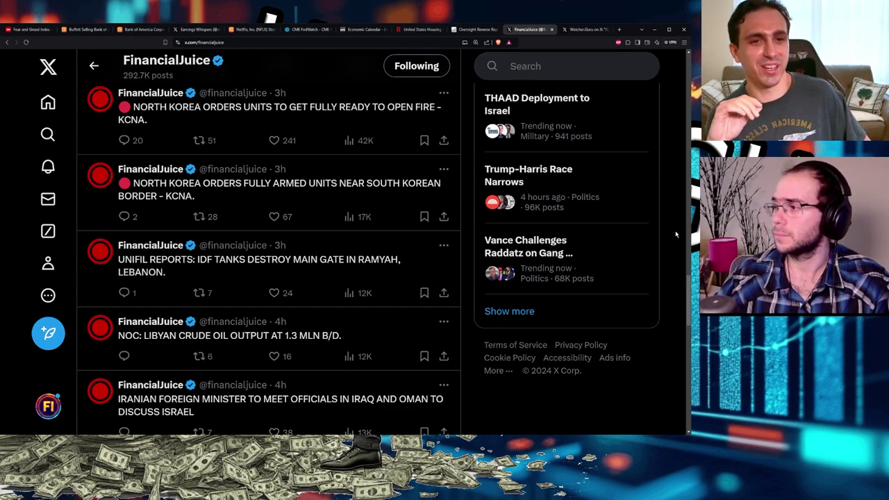
- Bring up the Watcher.Guru post on a TV host's presidential election prediction
click(591, 31)
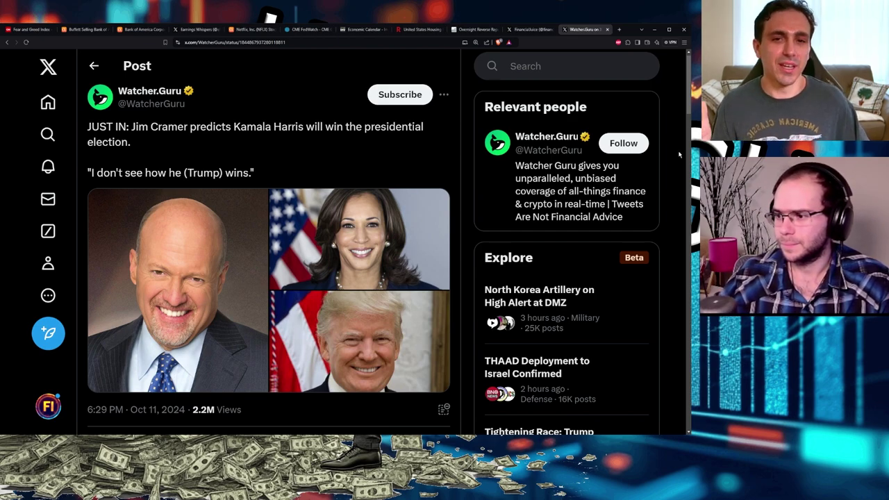
- Review last week's Thursday and Friday releases on the Investing.com economic calendar
click(357, 29)
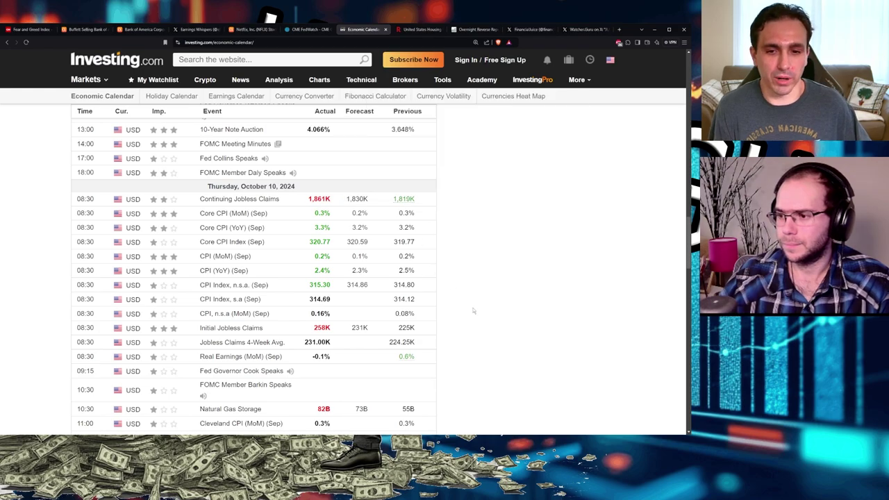
scroll(369, 276, up, 2)
scroll(369, 277, up, 10)
scroll(270, 241, down, 6)
scroll(271, 241, down, 20)
scroll(331, 280, down, 3)
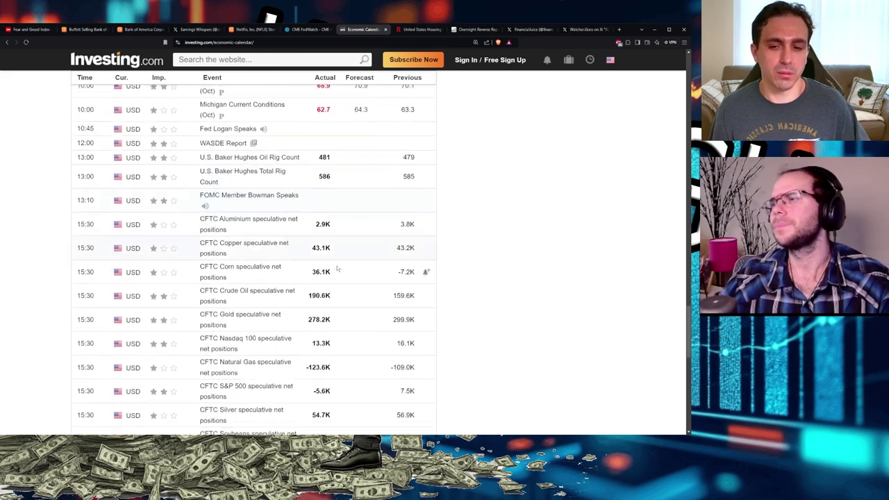
scroll(341, 278, down, 1)
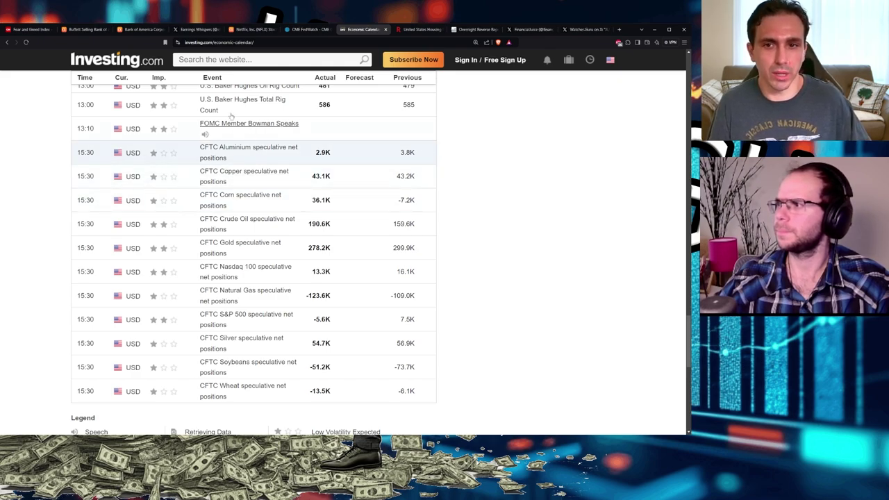
- Check the Earnings Whispers list for the week of October 14, then return to TradingView's WFC chart
click(189, 30)
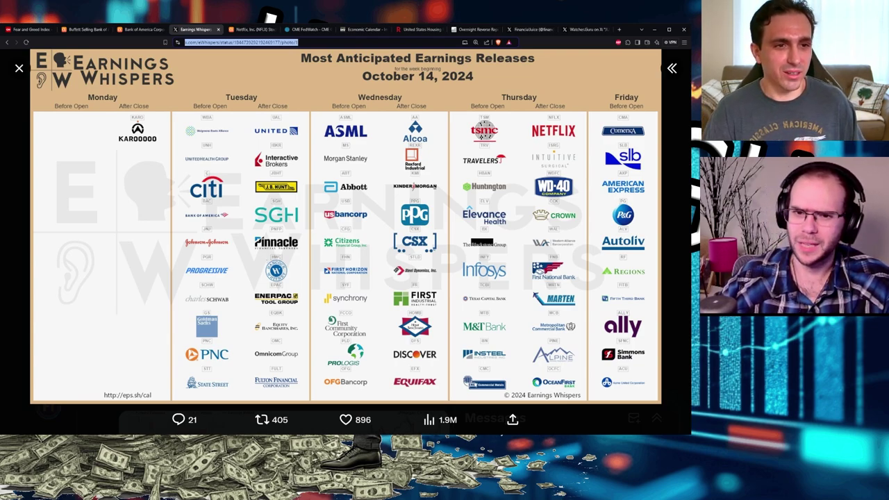
key(alt+Tab)
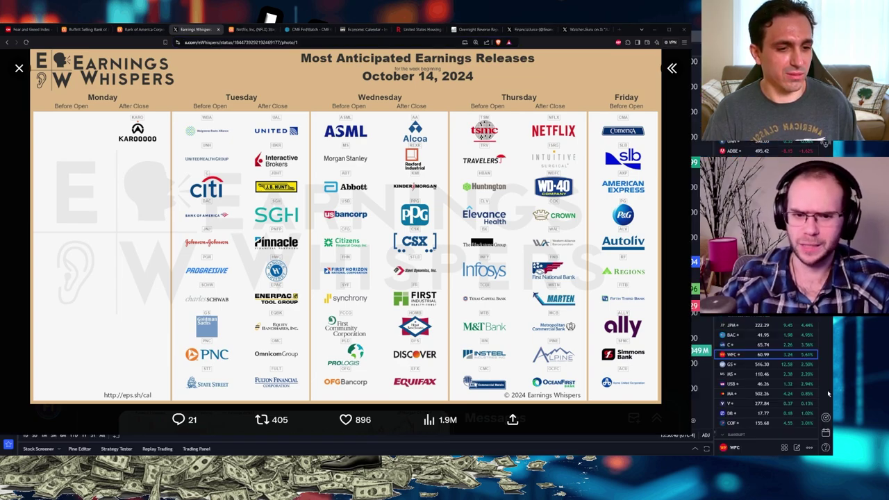
key(alt+Tab)
- Step from Apple and Amazon to Microsoft's chart, showing its 30 Oct '24 earnings date
scroll(764, 375, down, 5)
scroll(764, 375, down, 5)
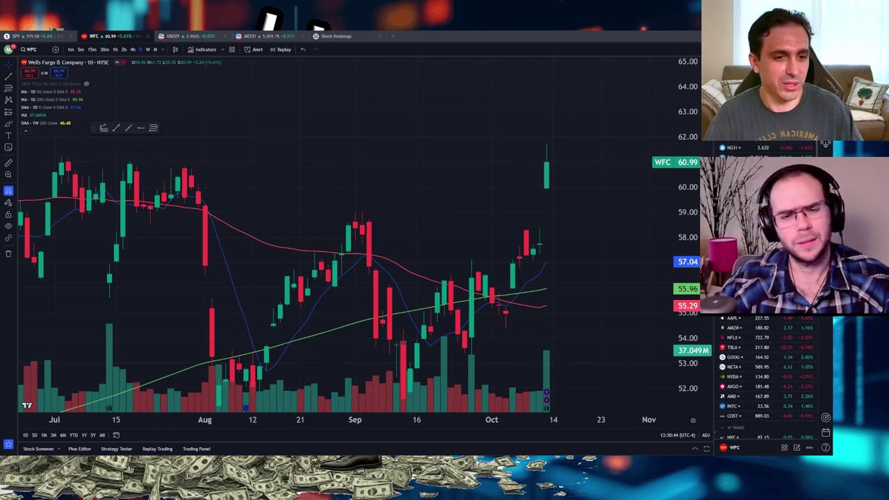
click(742, 318)
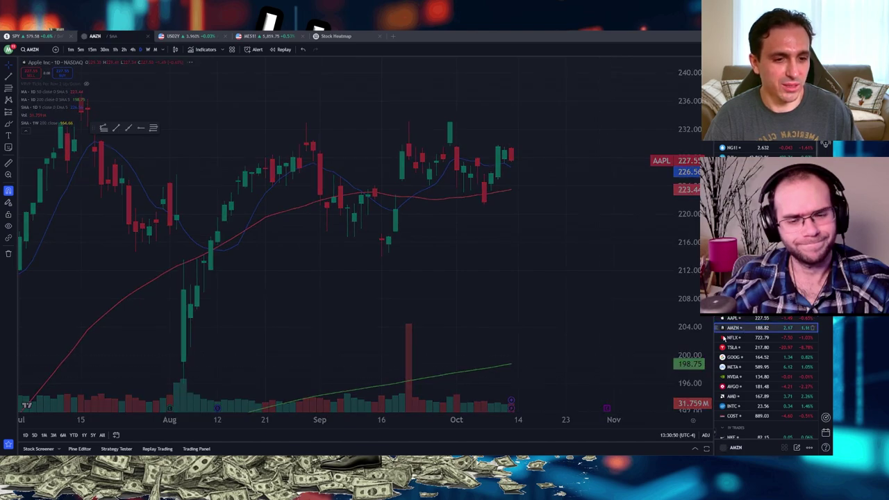
mouse_move(573, 409)
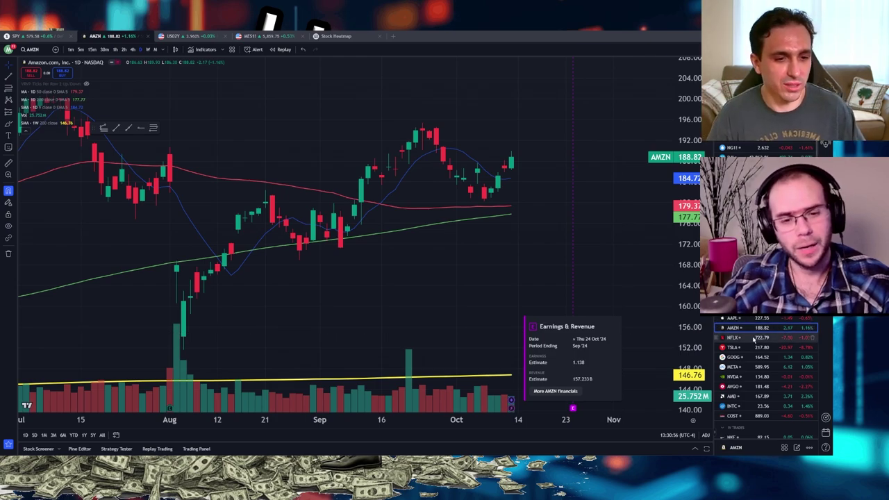
key(Up)
key(Up)
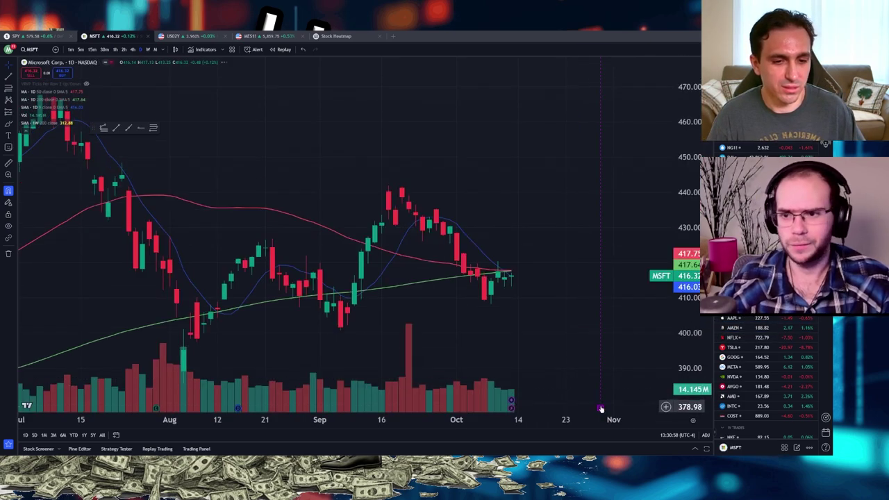
mouse_move(600, 409)
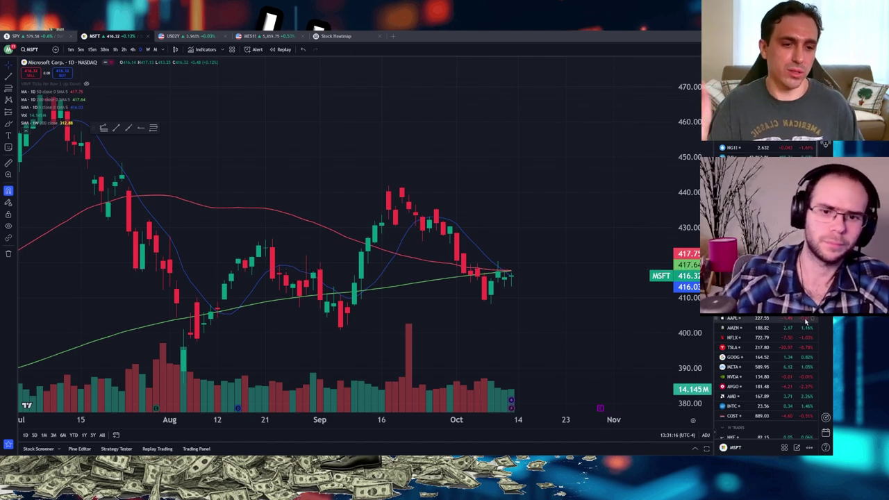
- Flip through the AMZN, TSLA, GOOG and META daily charts, then switch to the US02Y chart
click(751, 327)
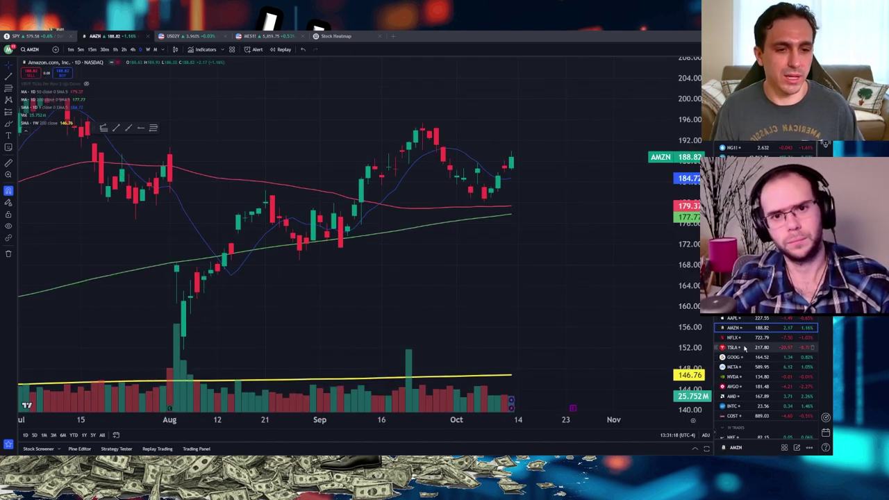
click(745, 348)
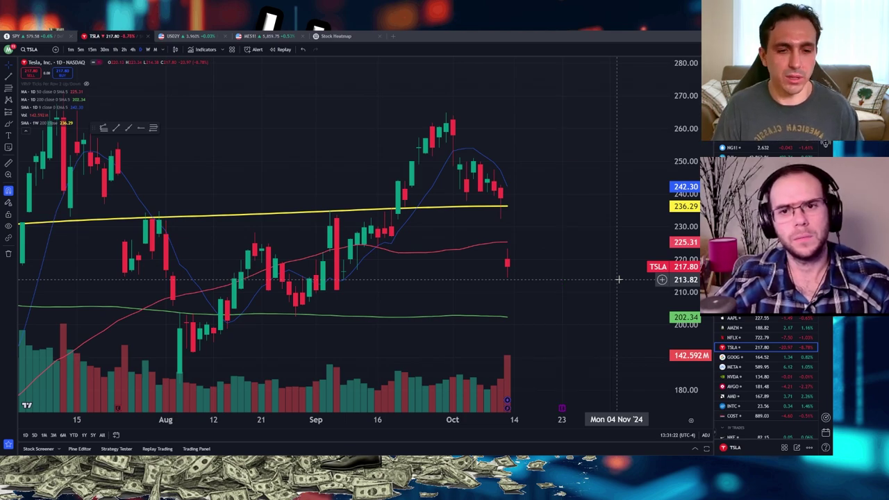
click(733, 357)
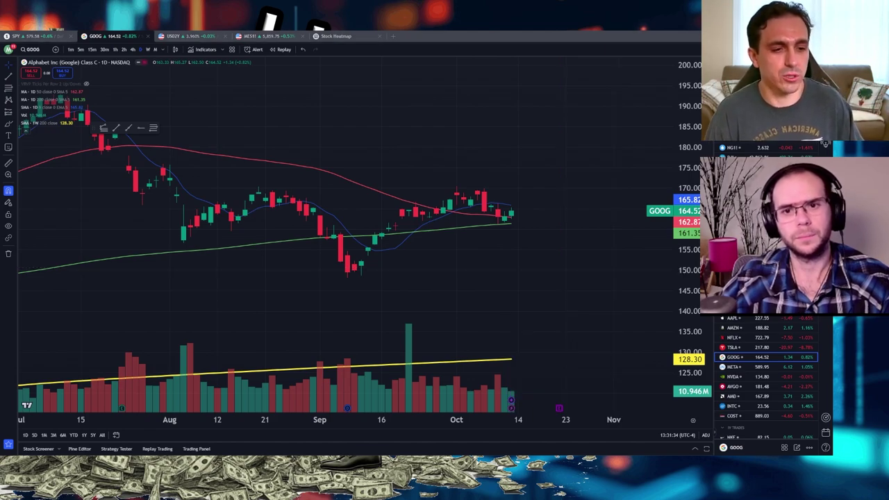
key(Down)
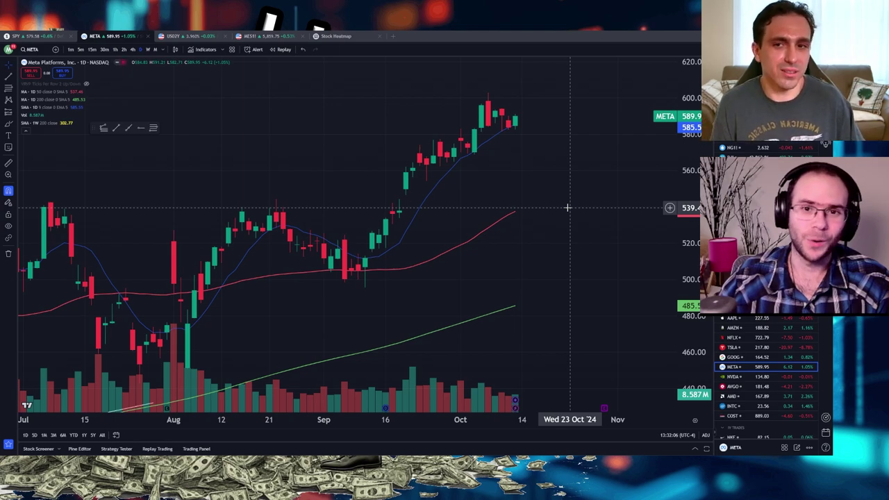
click(179, 36)
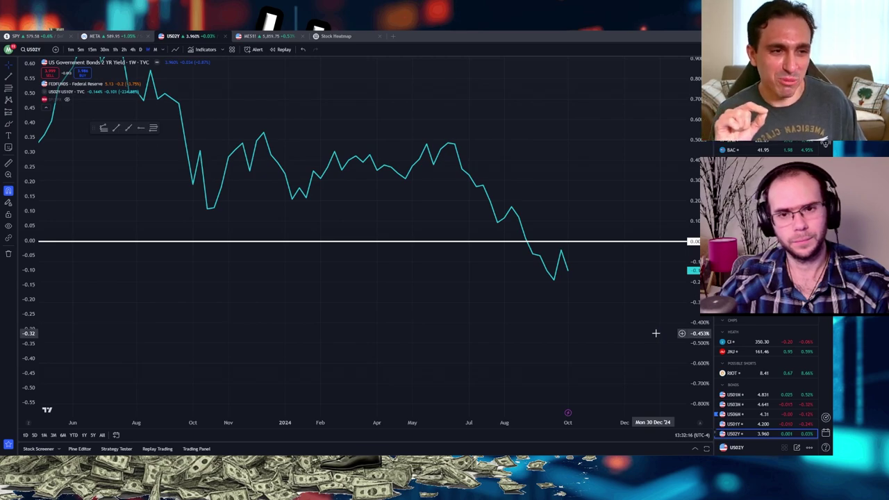
- Pan the US02Y yield chart to reveal dates into 2025
drag(605, 308, 578, 292)
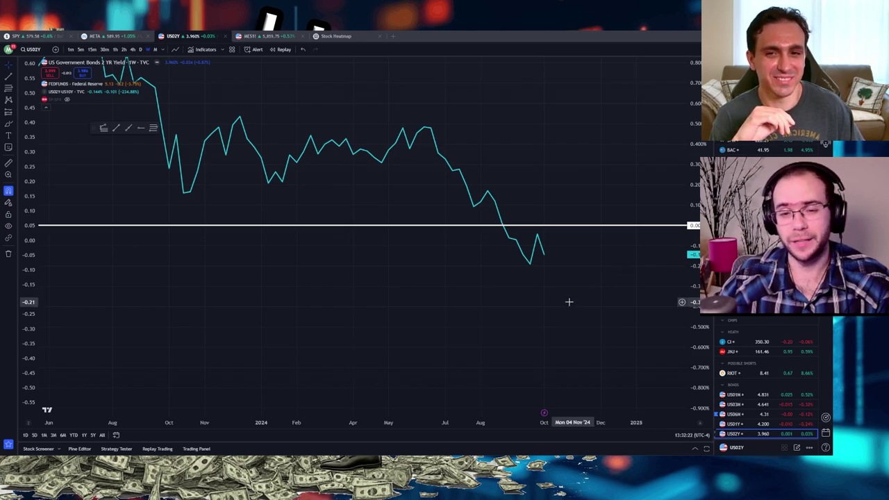
scroll(764, 375, up, 10)
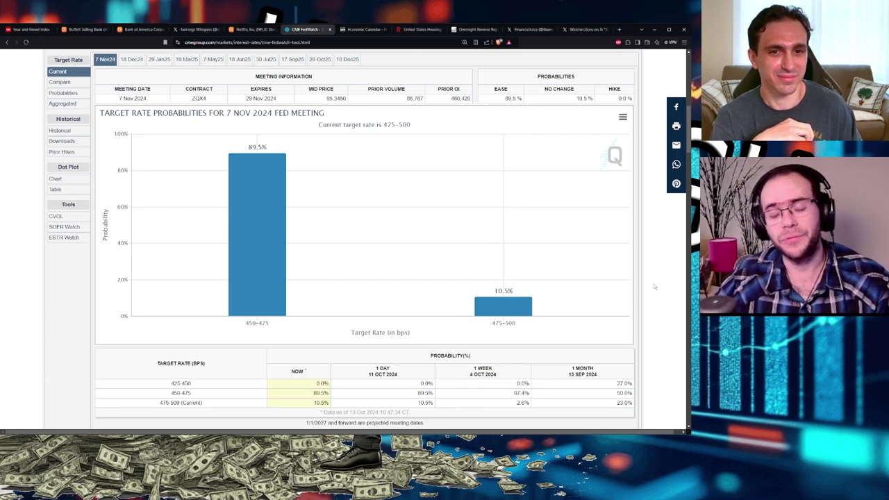
- Show CNN's Fear & Greed gauge at 74 (Greed), versus 70 at the previous close
click(32, 30)
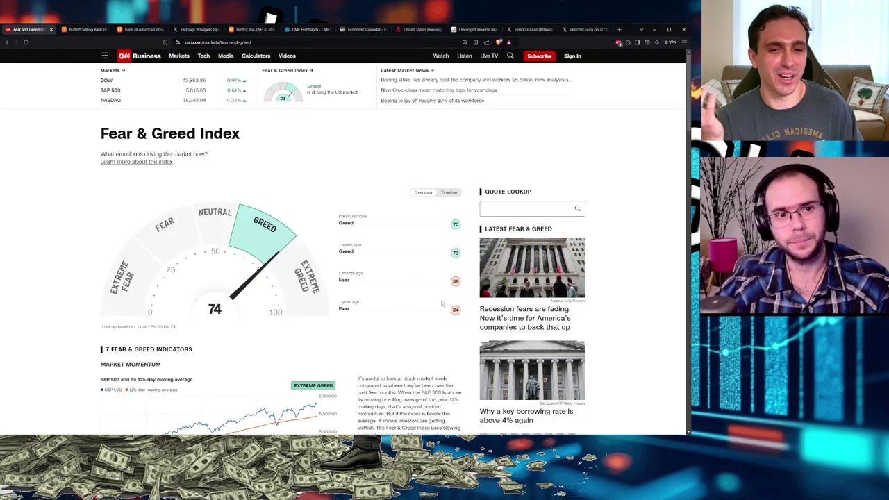